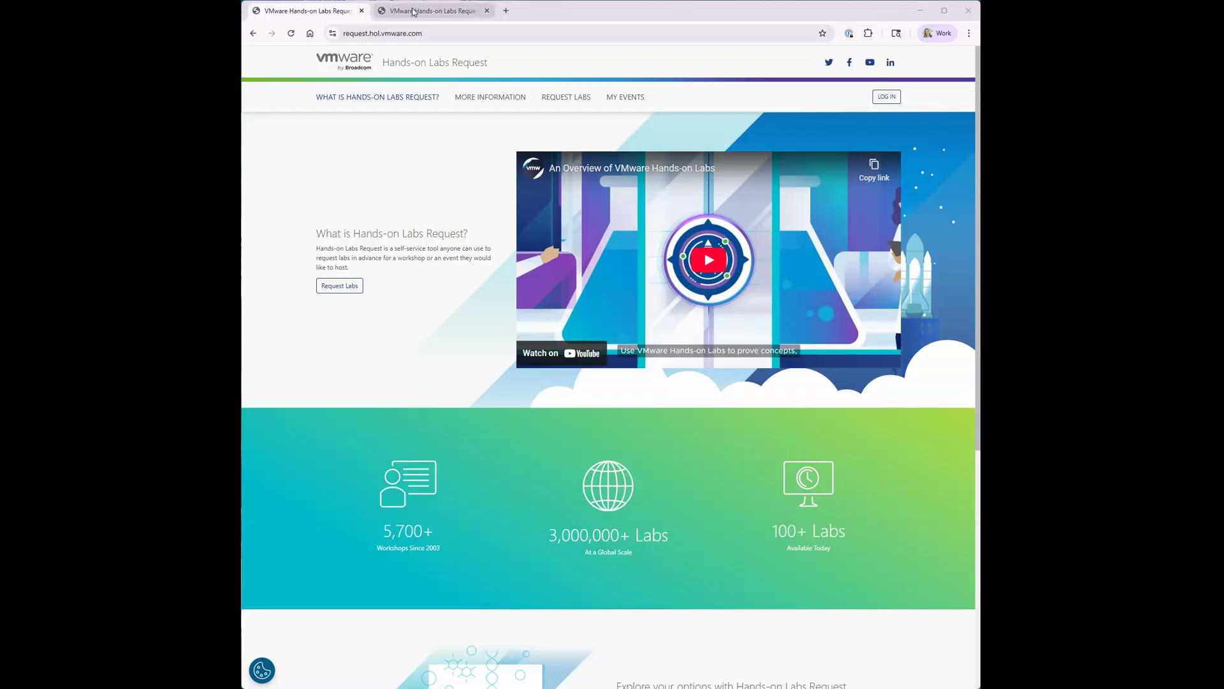
View the sample event landing page with its scheduled labs and return to the Hands-on Labs Request home page
mouse_move(414, 12)
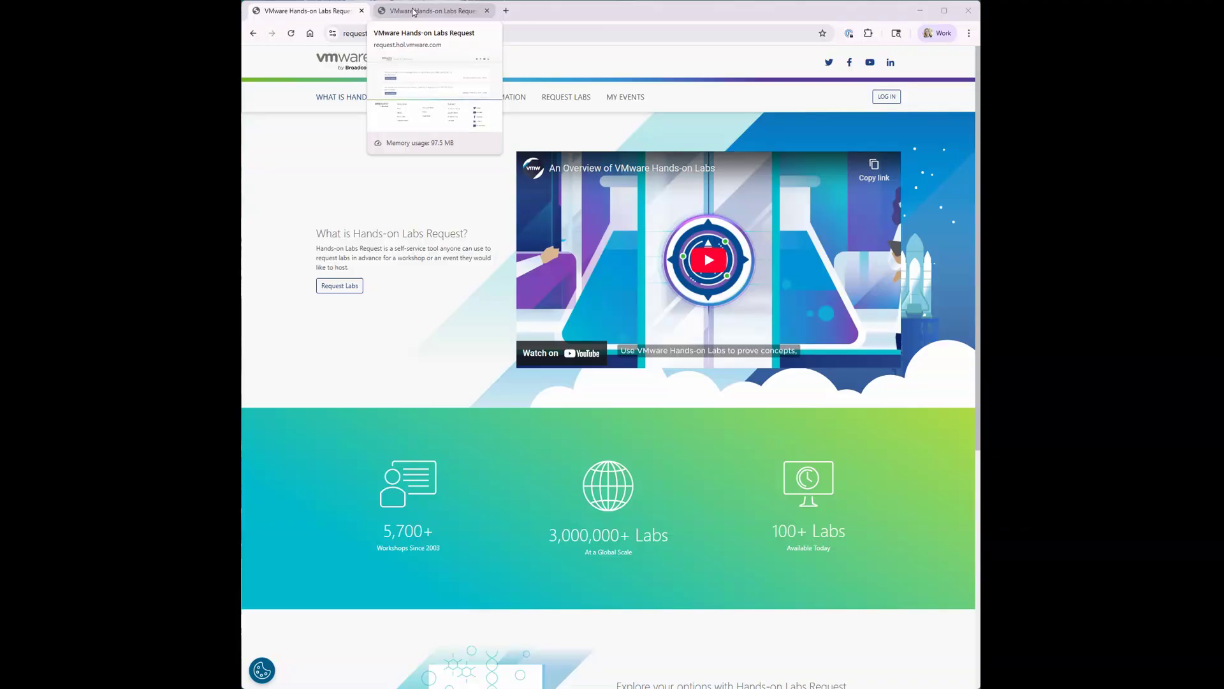
left_click(414, 12)
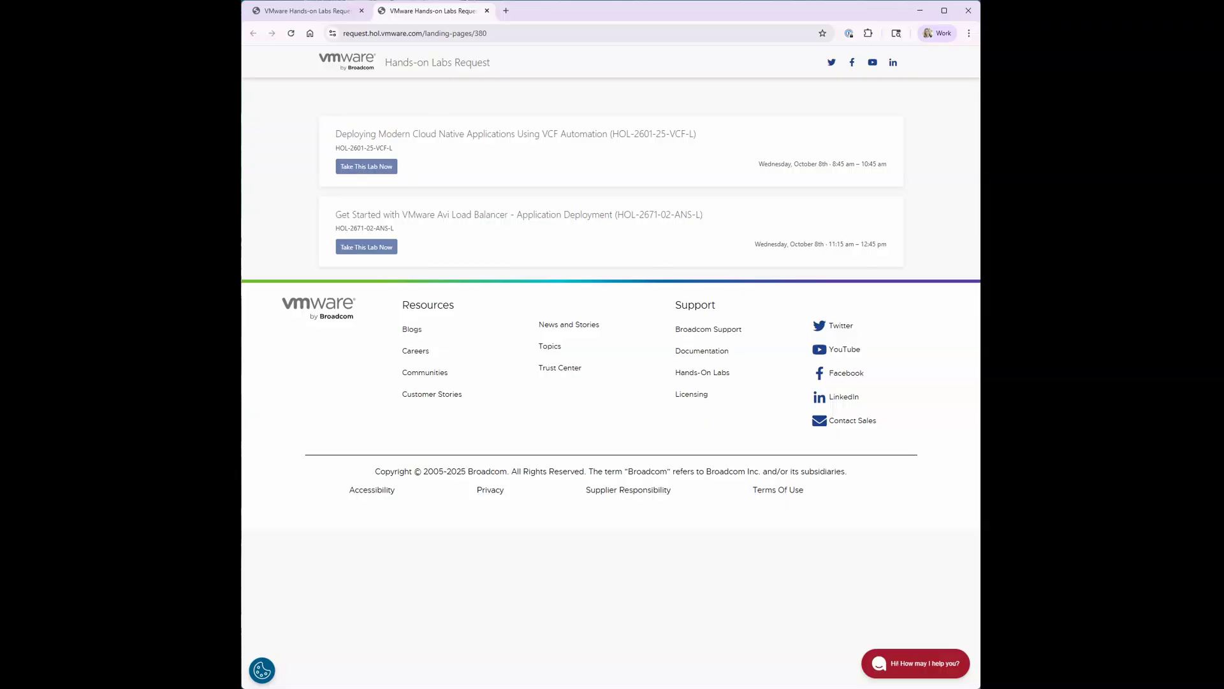
left_click(331, 13)
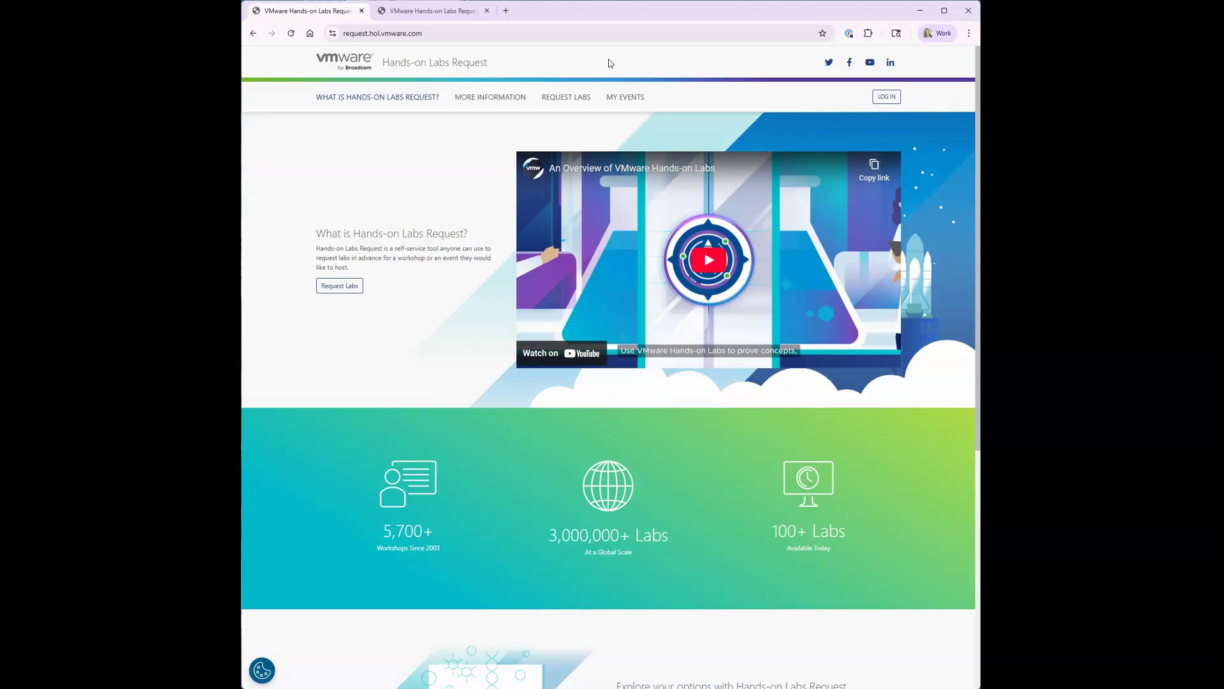
Log in to VMware Hands-on Labs with the saved personal account's e-mail and password
left_click(886, 100)
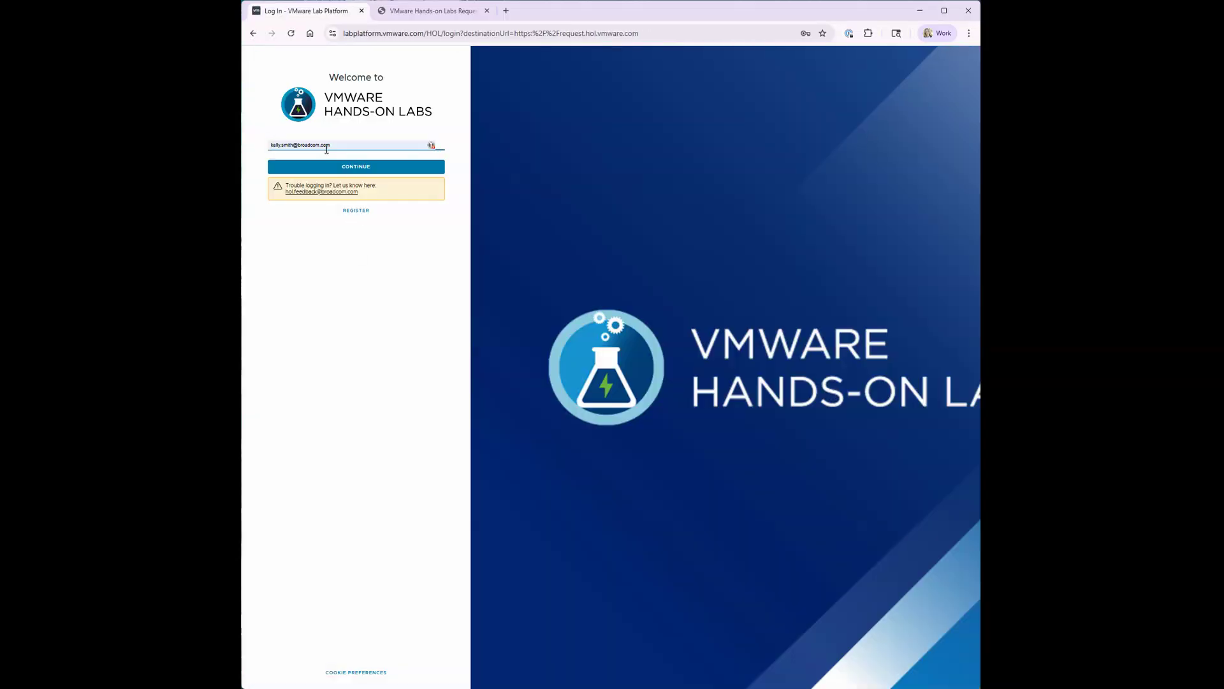
left_click(325, 146)
key("Down")
key("Down")
key("Return")
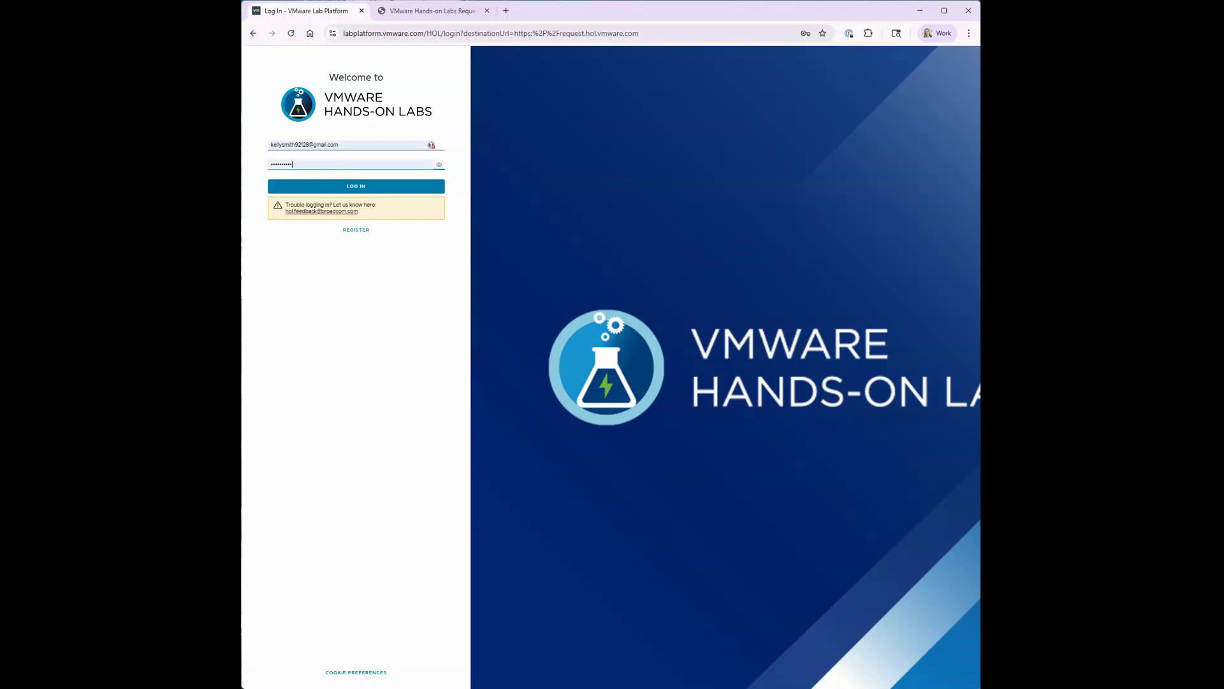
left_click(325, 190)
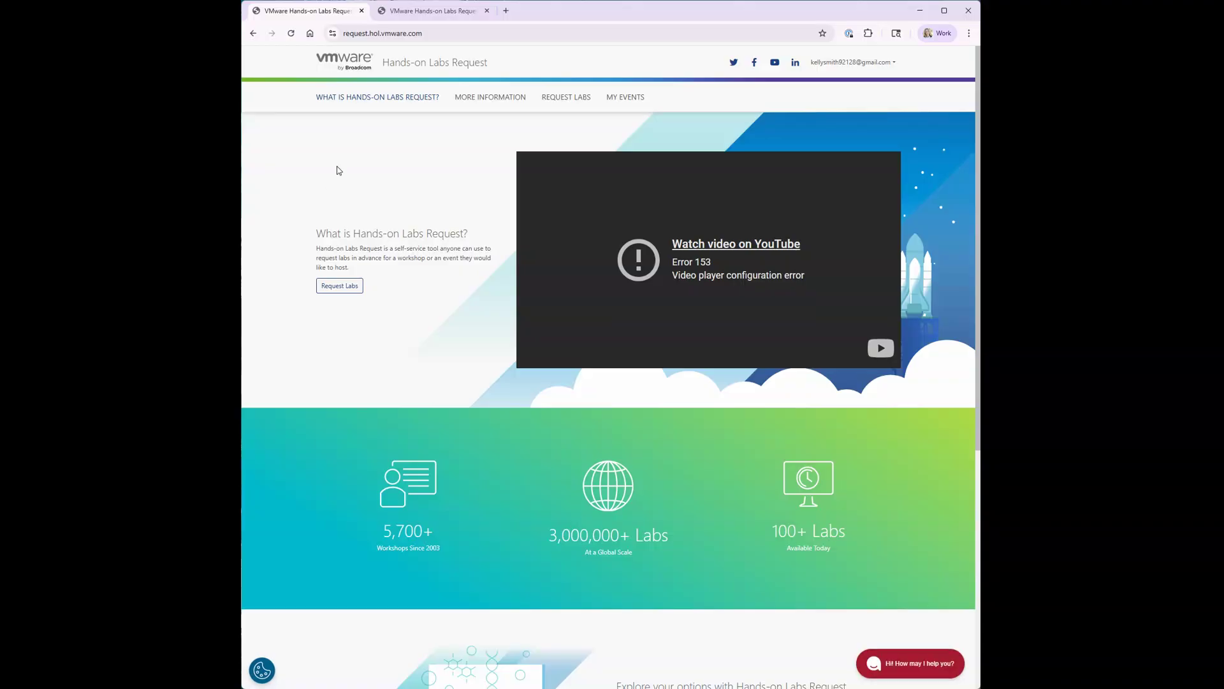
Start a new lab request and name the event Test_Event_3
left_click(565, 99)
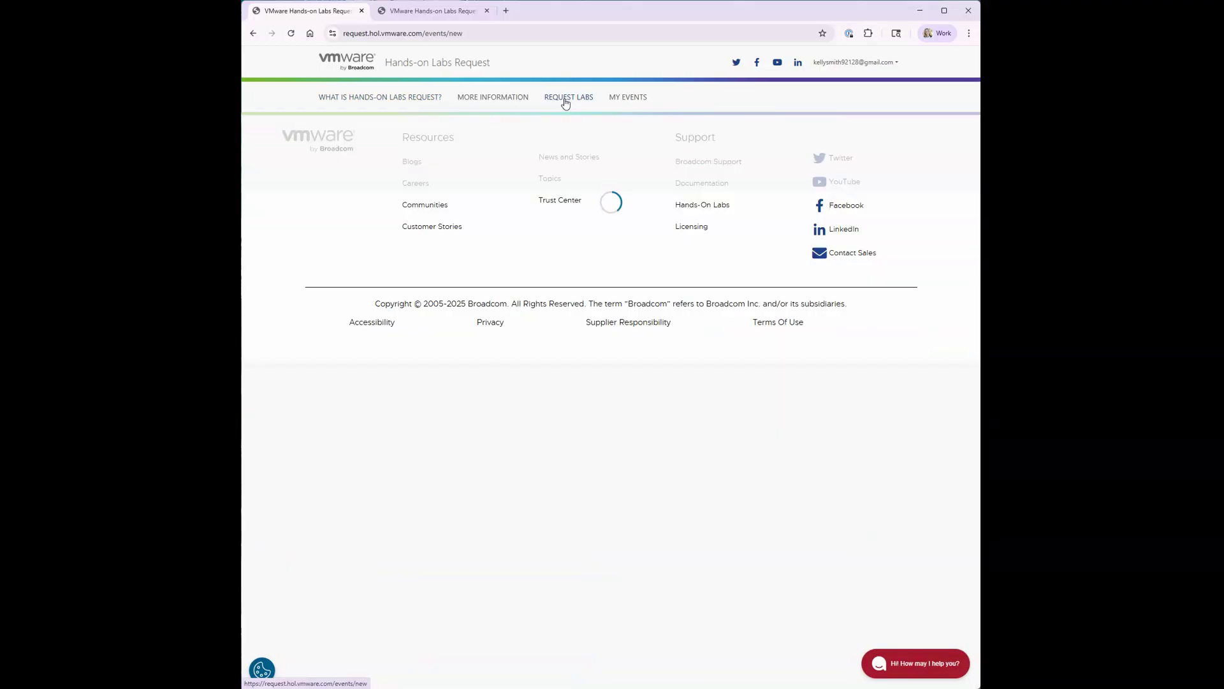
left_click(412, 267)
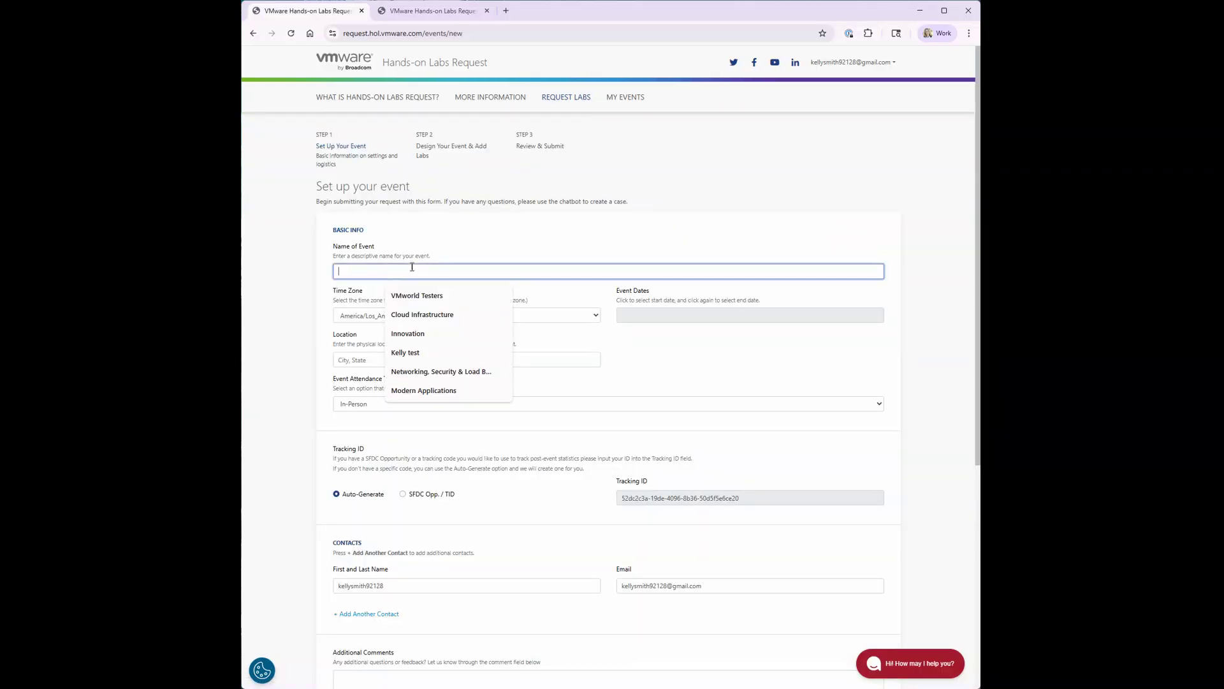
type("Test_Event")
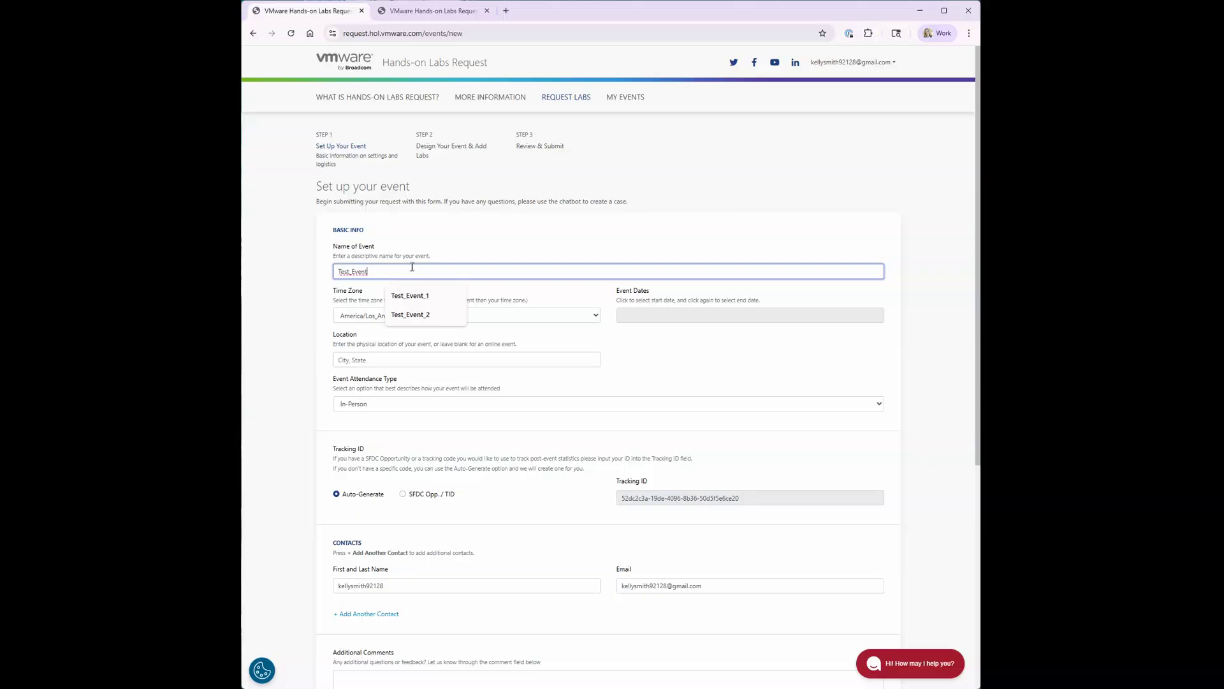
type("_3")
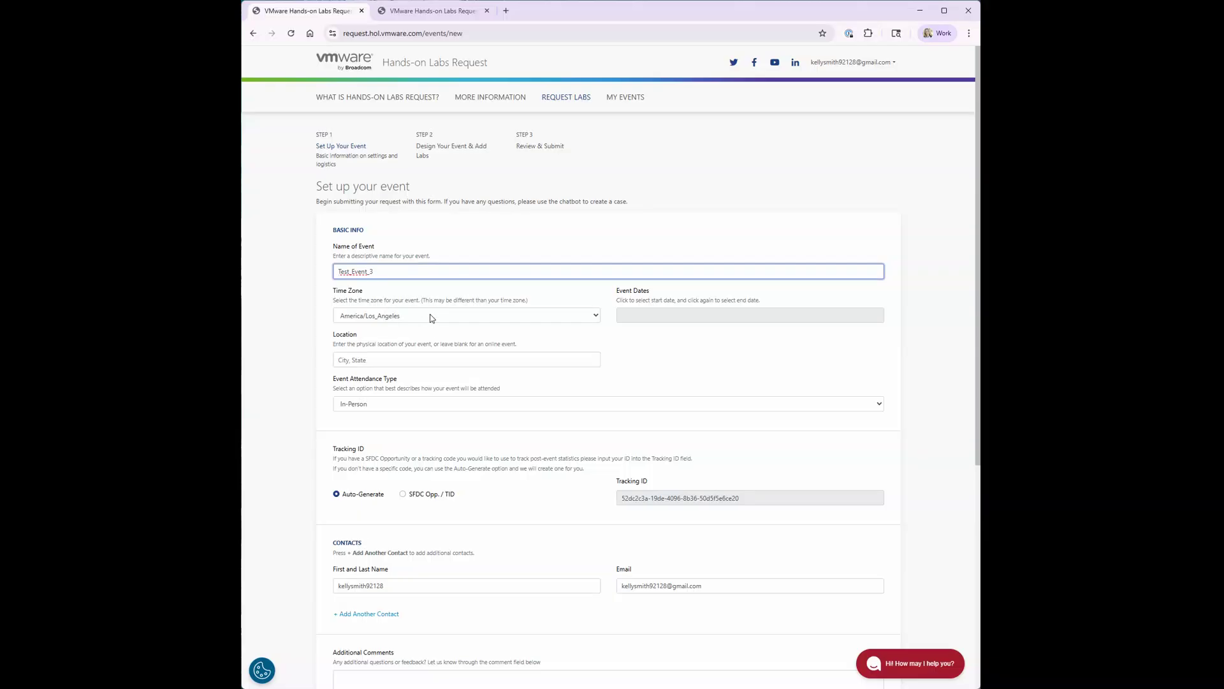
Set the event dates to 2025-10-01 through 2025-10-02 and proceed to selecting labs and timeslots
left_click(642, 318)
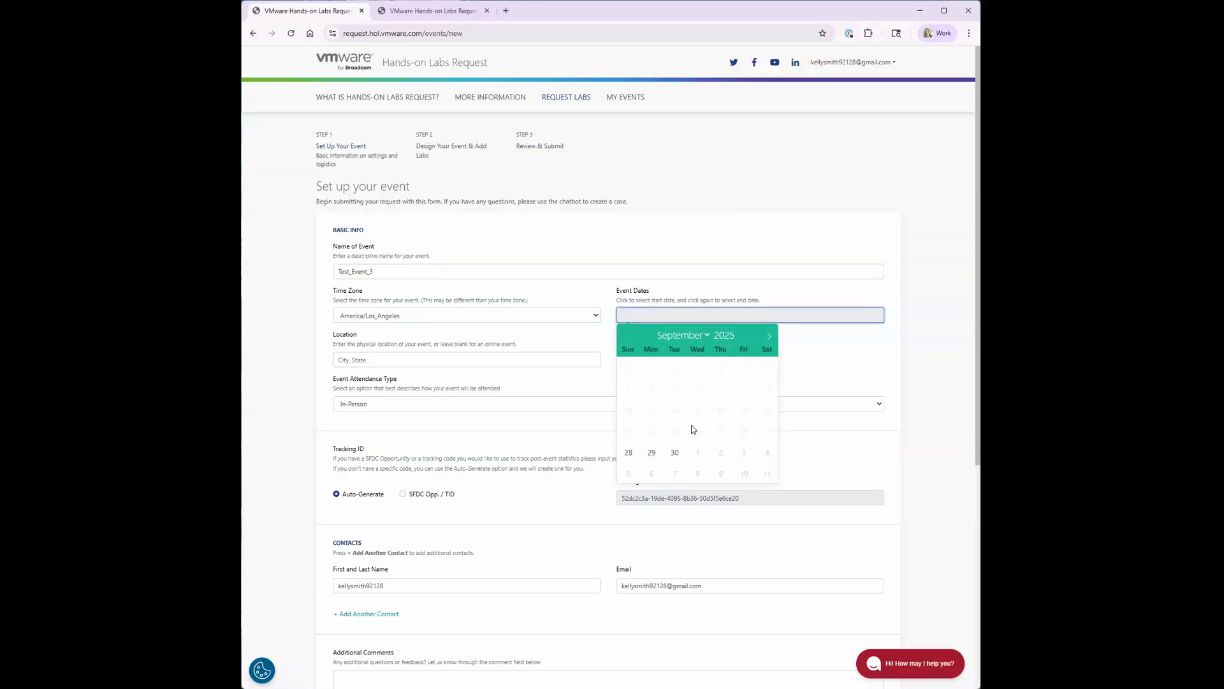
left_click(696, 454)
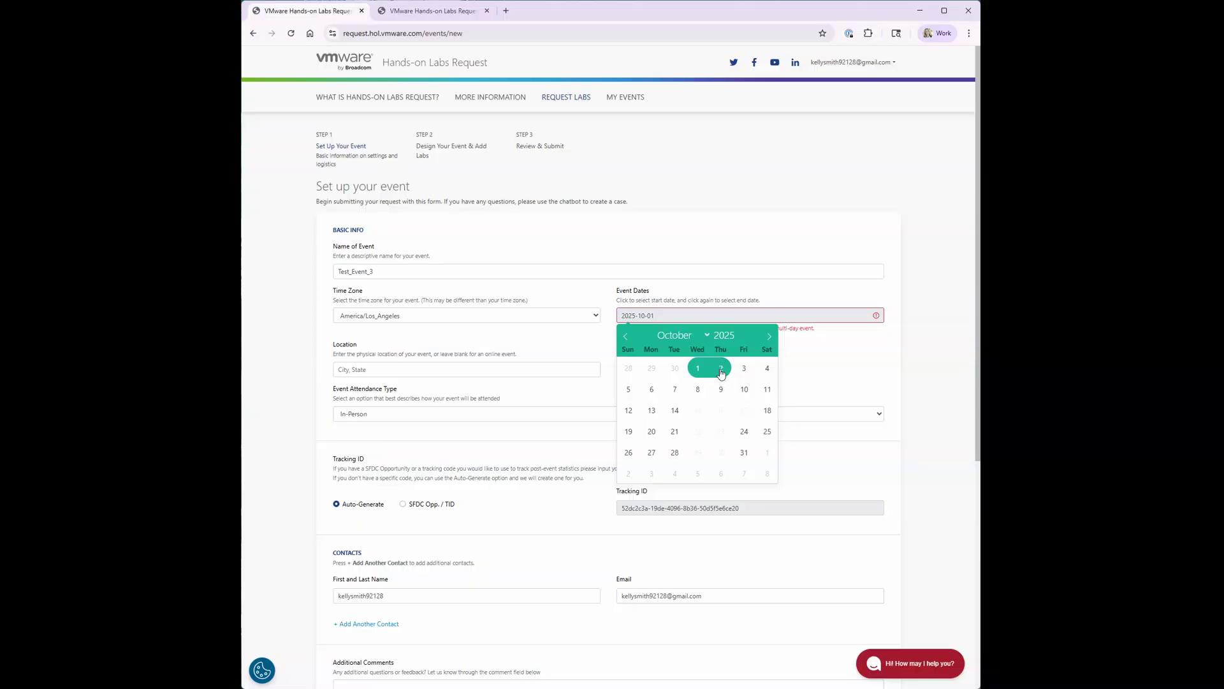
left_click(721, 370)
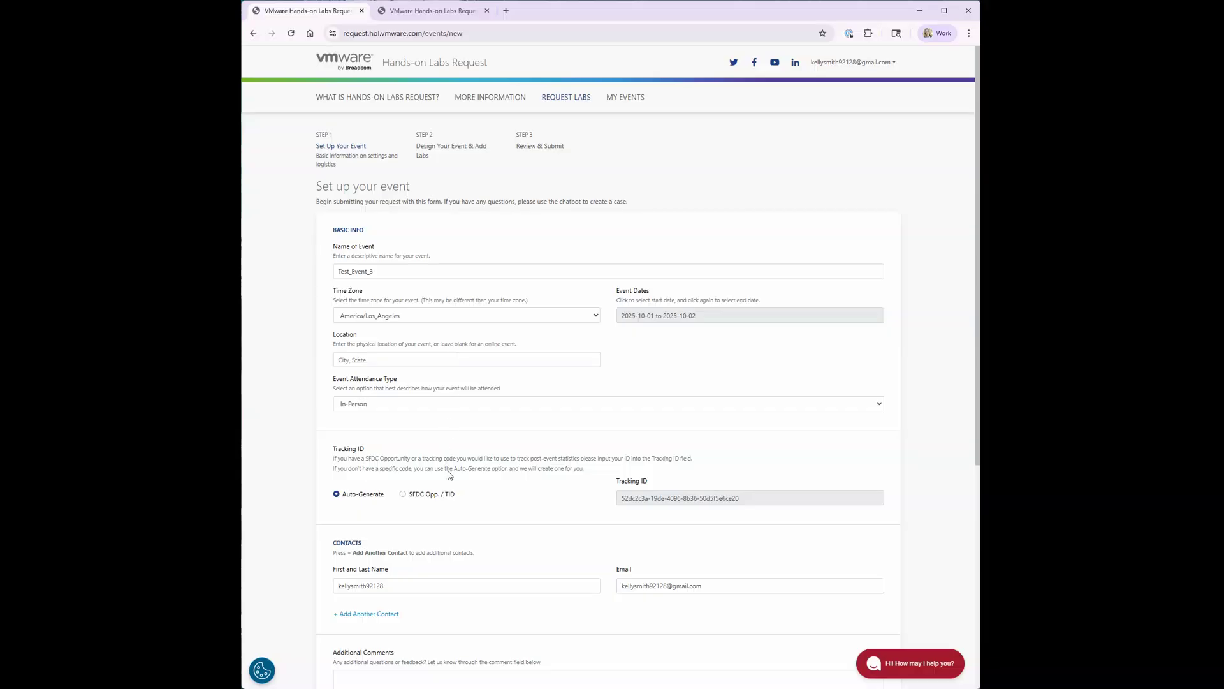
scroll(468, 482, "down", 1)
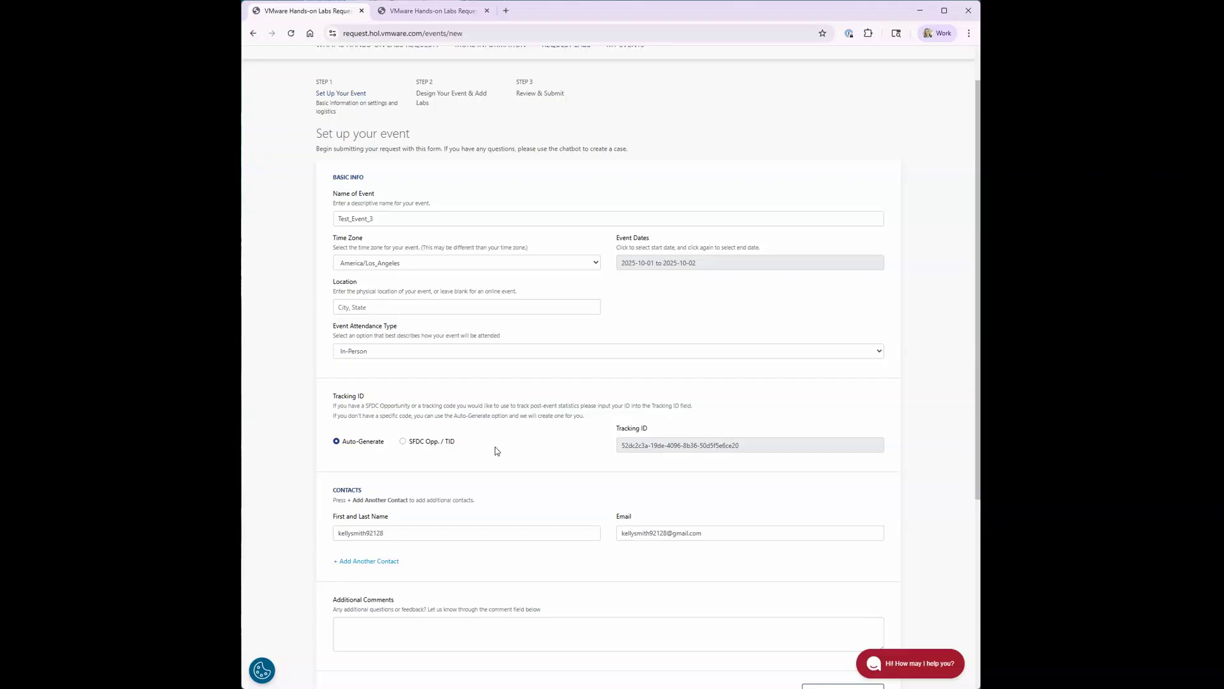
scroll(496, 451, "down", 2)
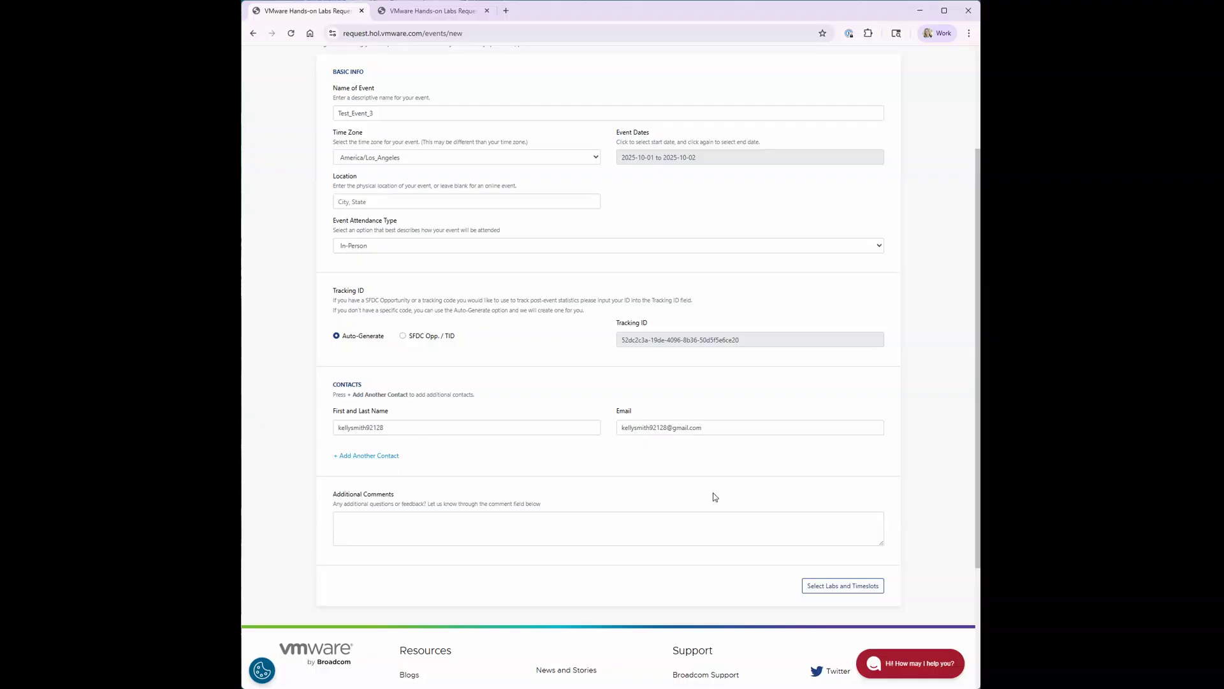
left_click(859, 585)
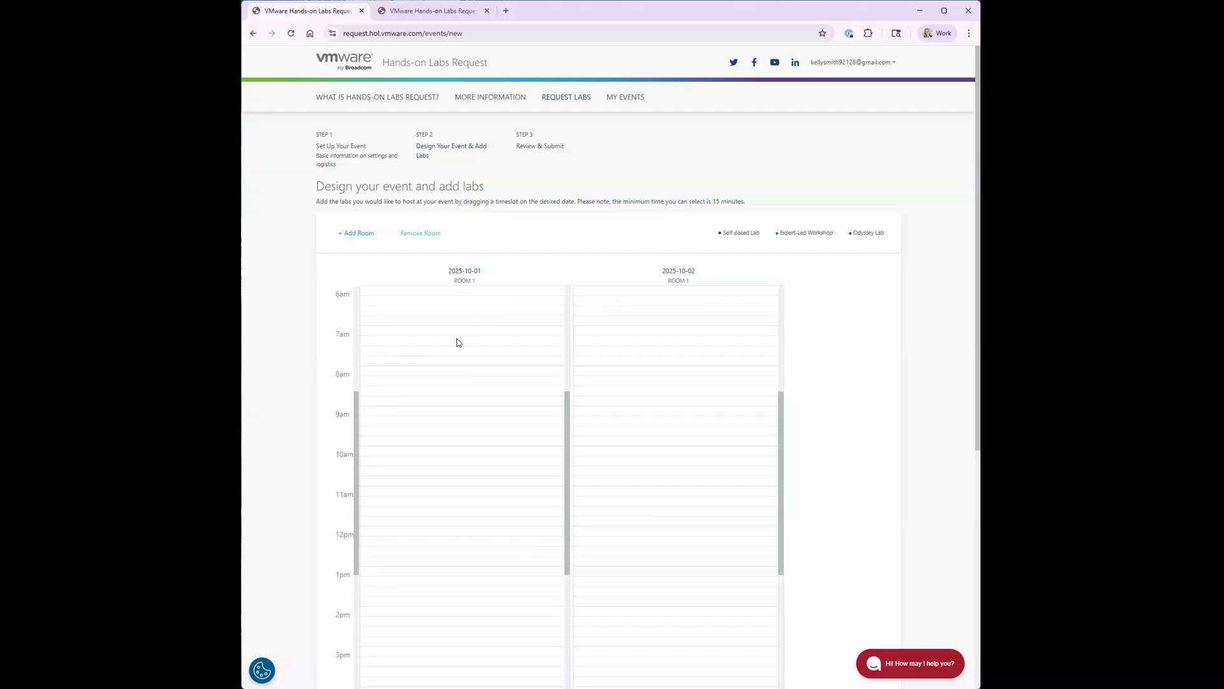
Create an 8:00–10:15 AM timeslot on October 1 in Room 1 as an Expert-Led Workshop with 5 seats
left_click(406, 371)
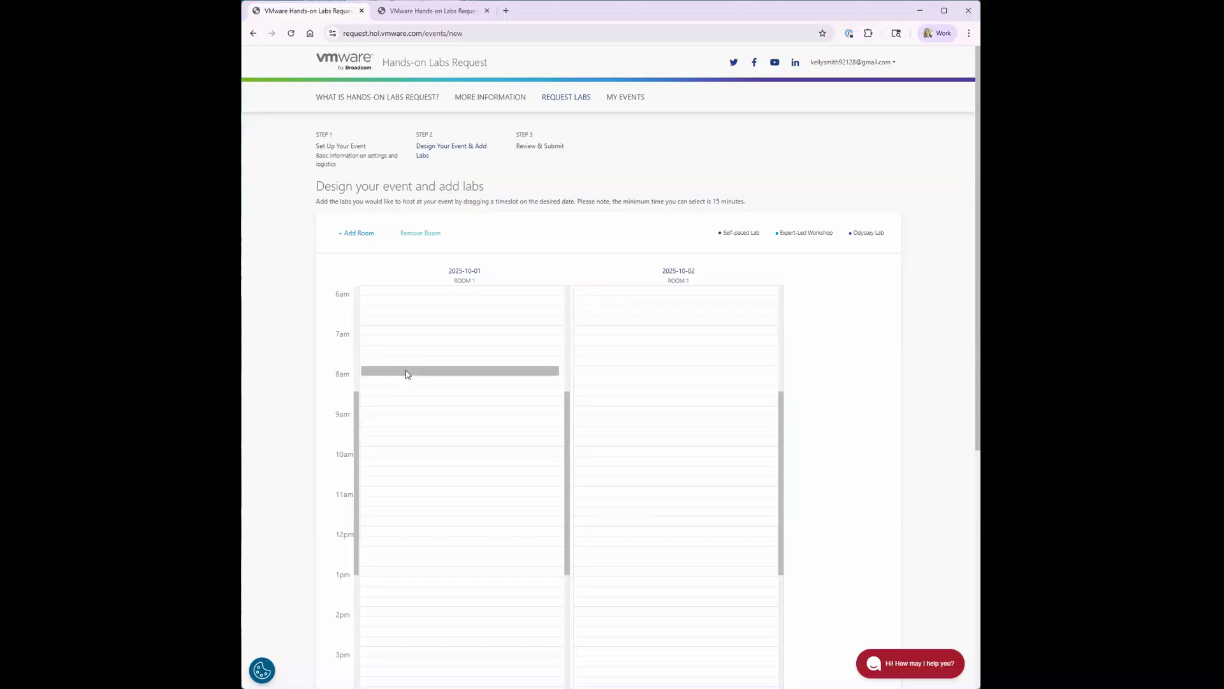
left_click_drag(407, 374, 397, 459)
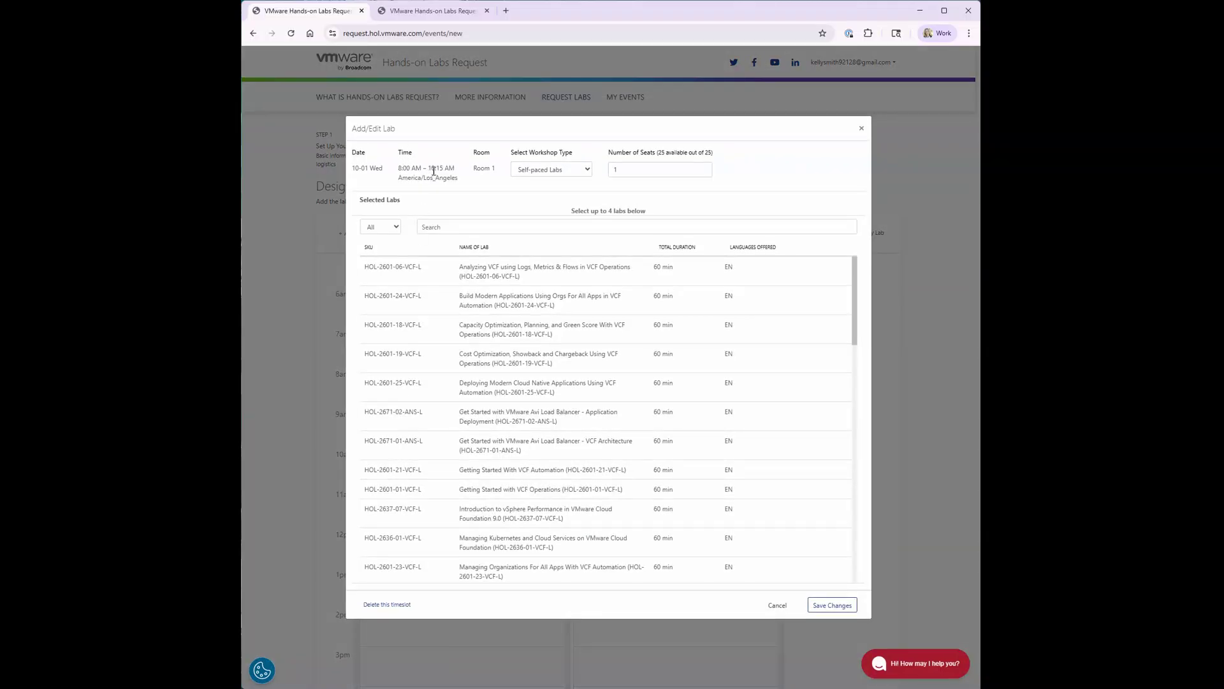
left_click(588, 169)
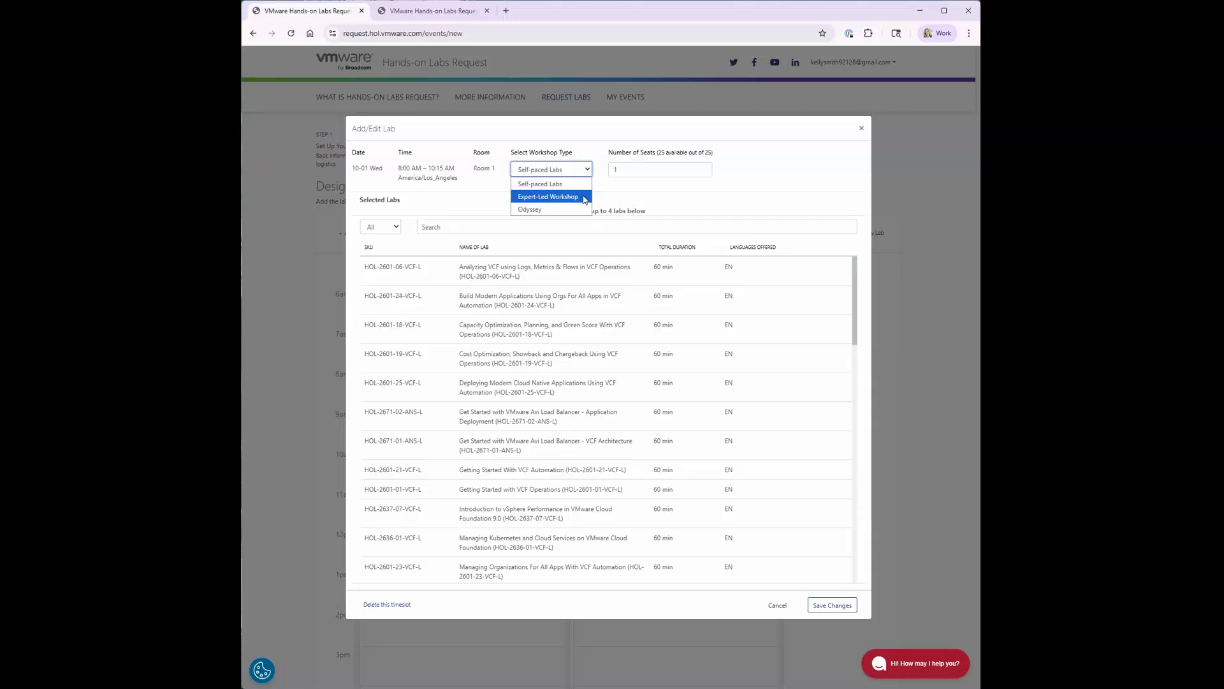
left_click(584, 200)
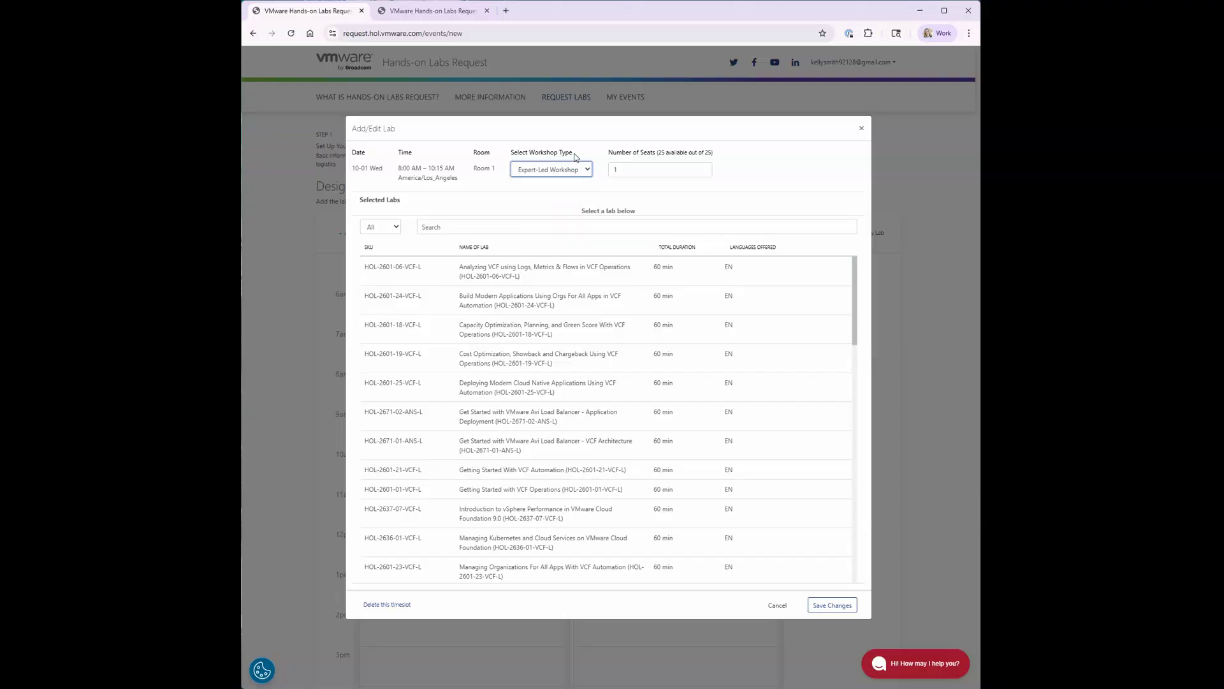
left_click(627, 170)
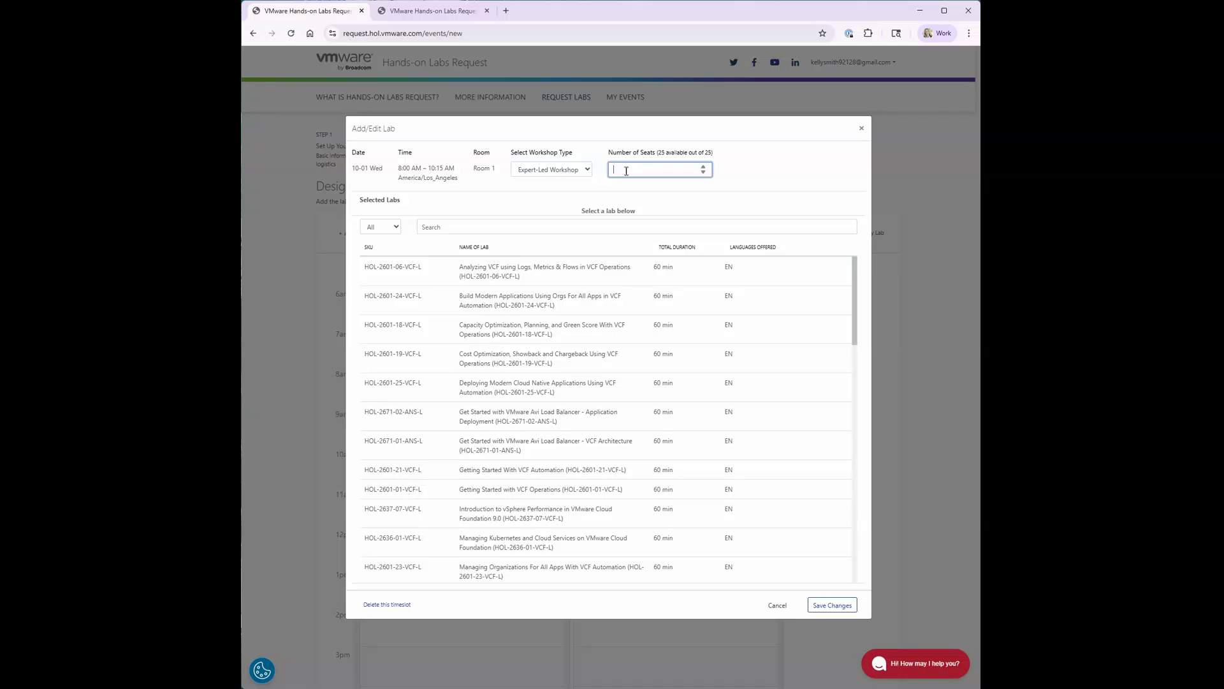
type("5")
Search the labs for avi and 2671, assign HOL-2671-02-ANS-L to the October 1 timeslot and save it
left_click(462, 226)
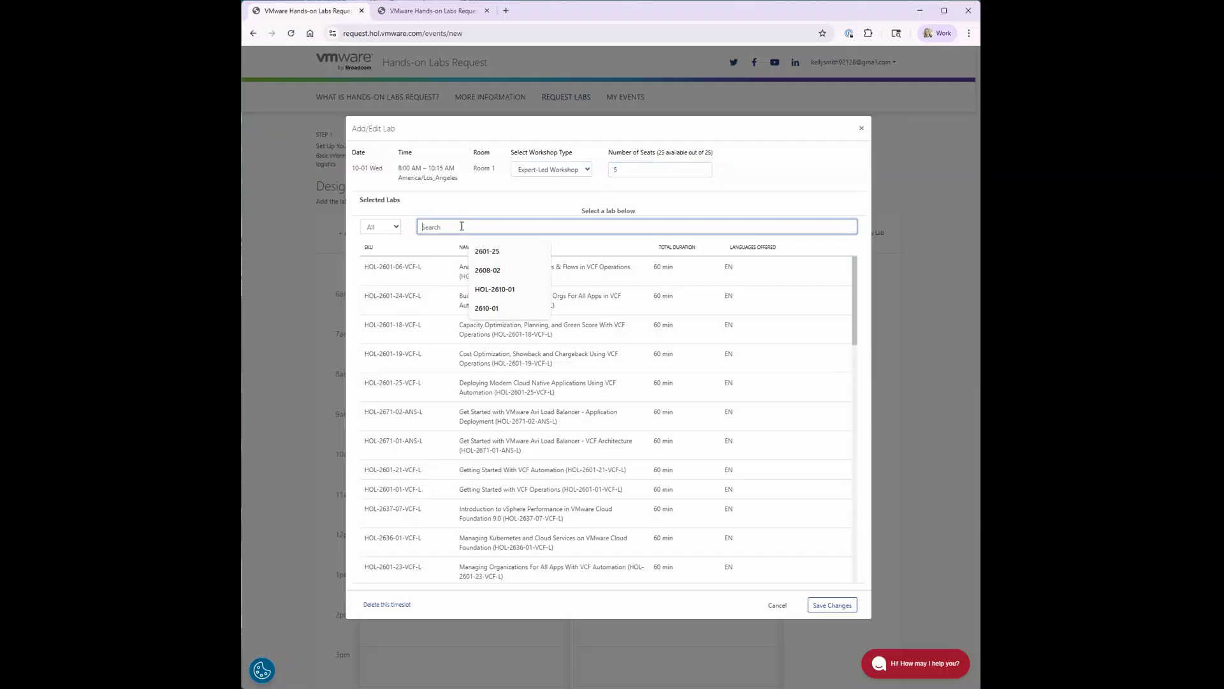
type("avi")
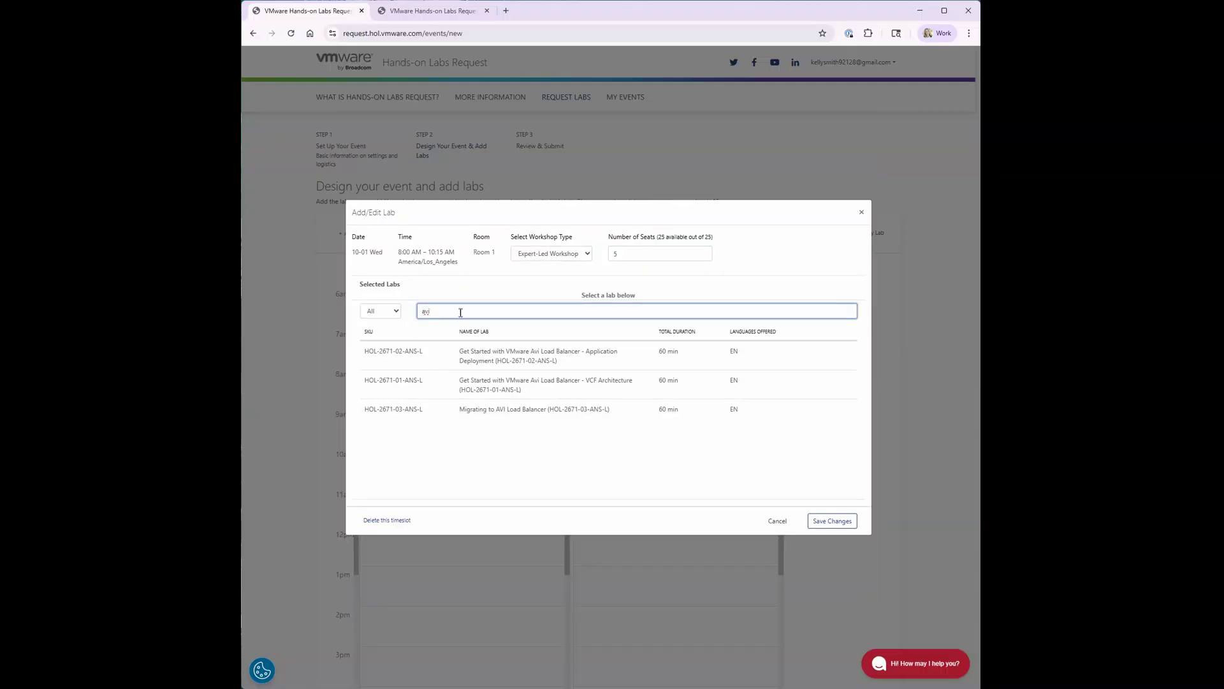
key("ctrl+a")
type("2671")
left_click(495, 367)
left_click(827, 522)
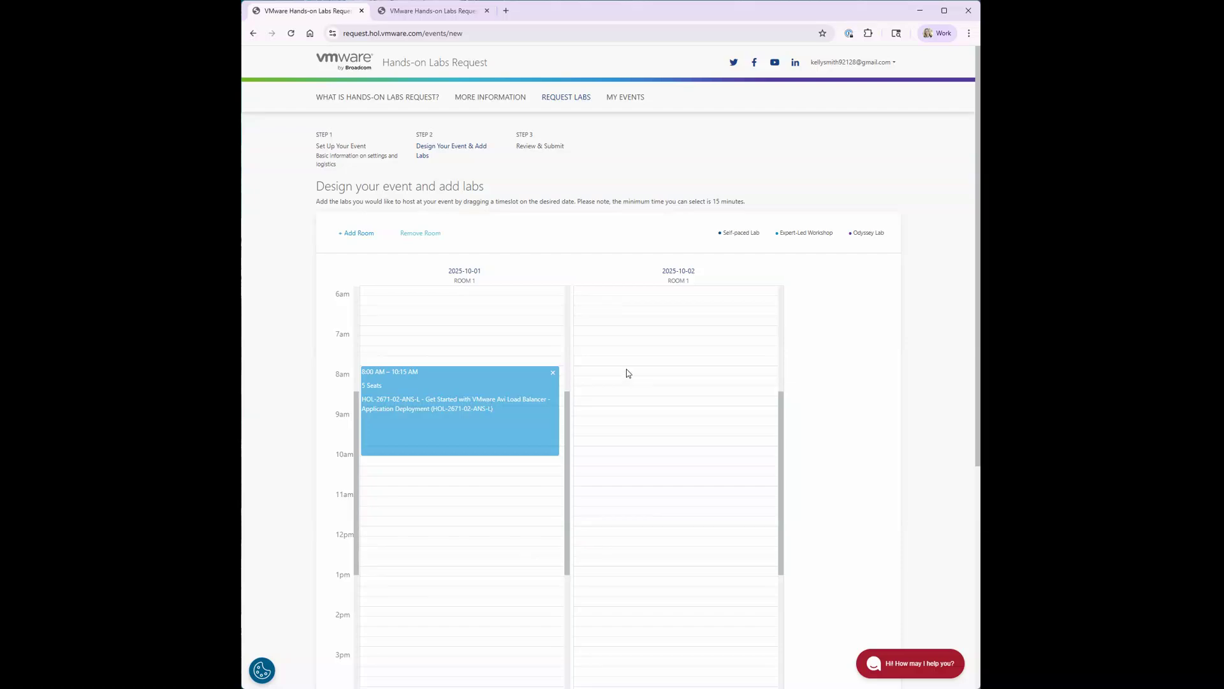
Create a 10:00 AM–12:00 PM timeslot on October 2 in Room 1 as an Expert-Led Workshop with 5 seats
left_click_drag(623, 453, 621, 525)
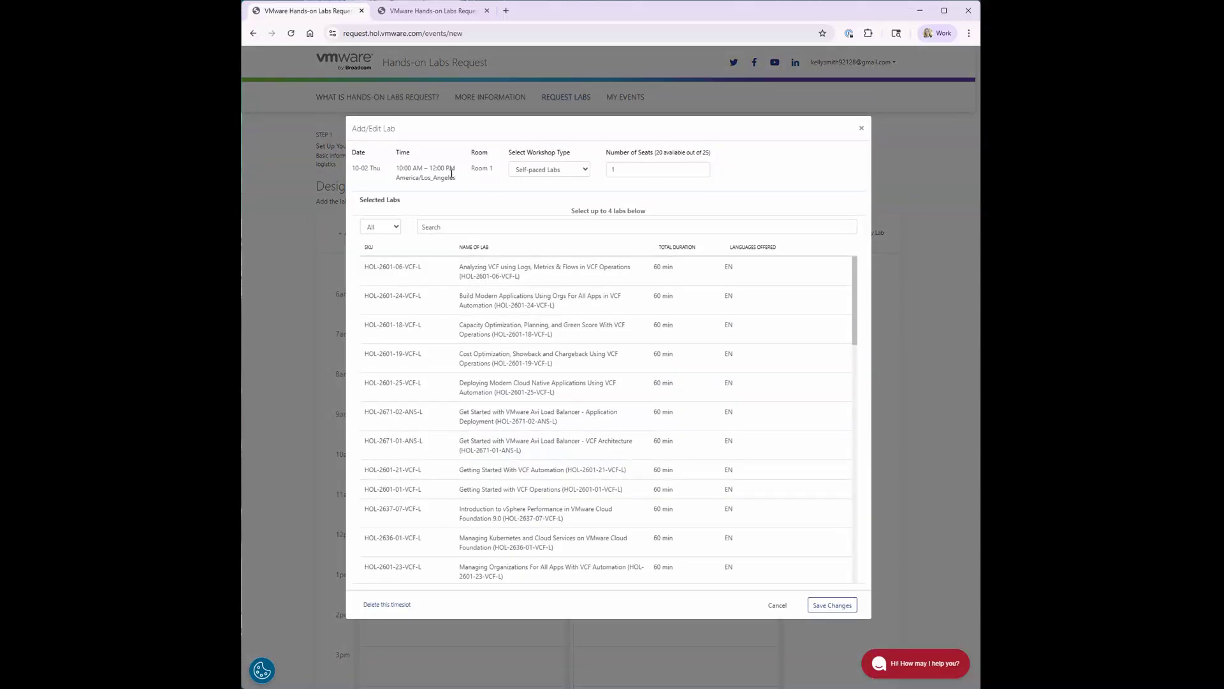
left_click(540, 170)
left_click(539, 198)
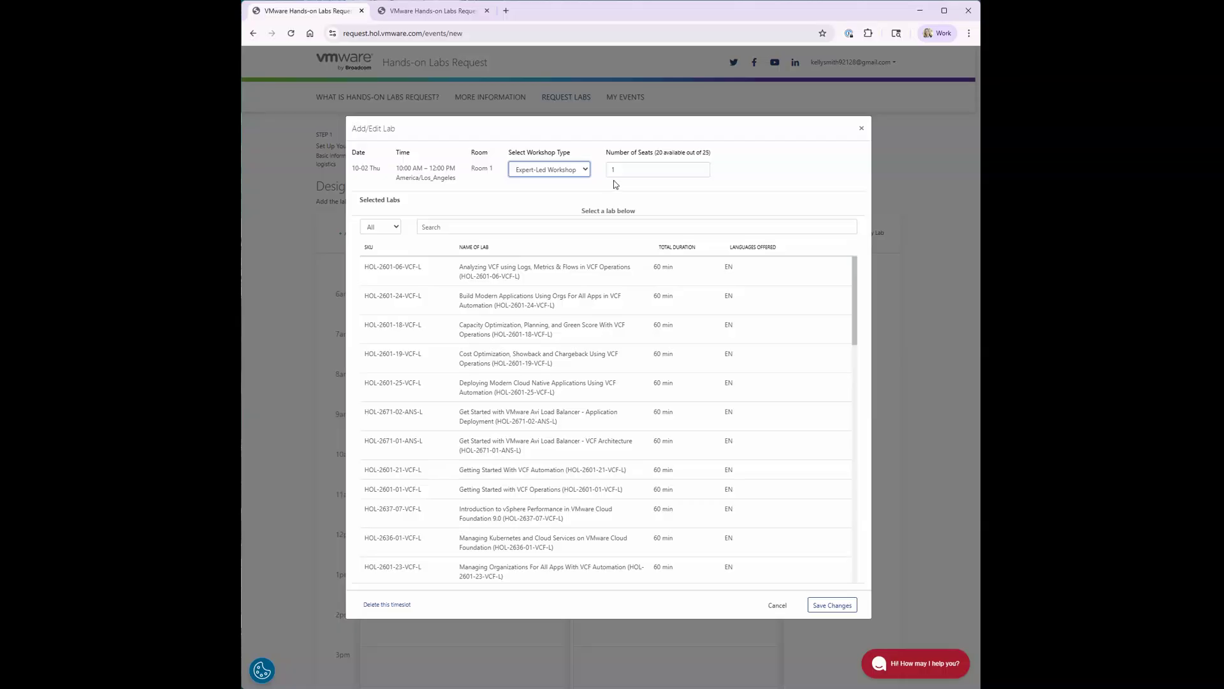
left_click(632, 168)
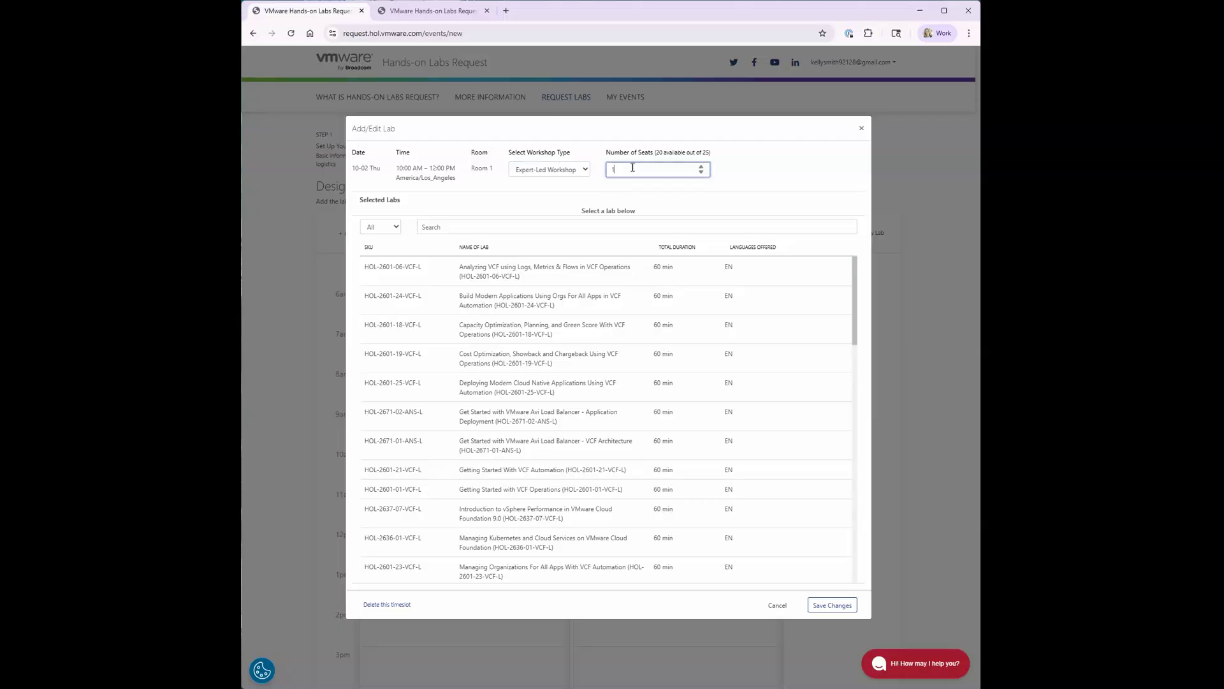
type("5")
Search for lab 2601-25, assign HOL-2601-25-VCF-L to the October 2 timeslot and save it
left_click(471, 227)
left_click(486, 252)
left_click(462, 362)
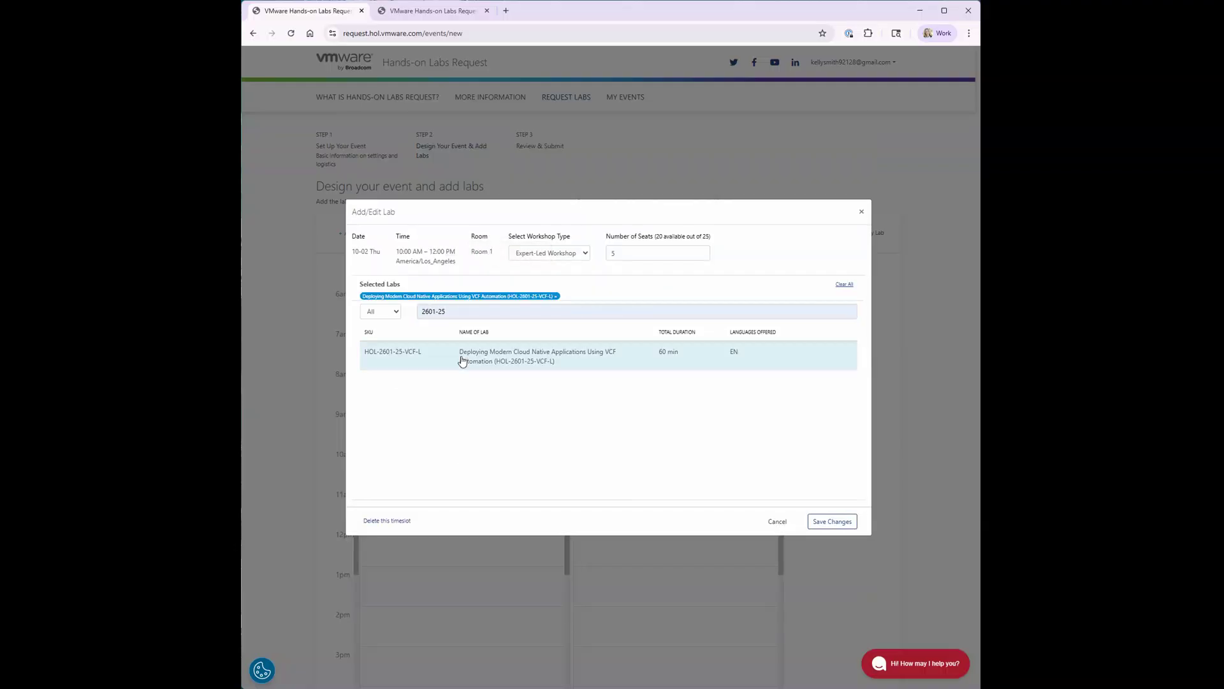
left_click(838, 525)
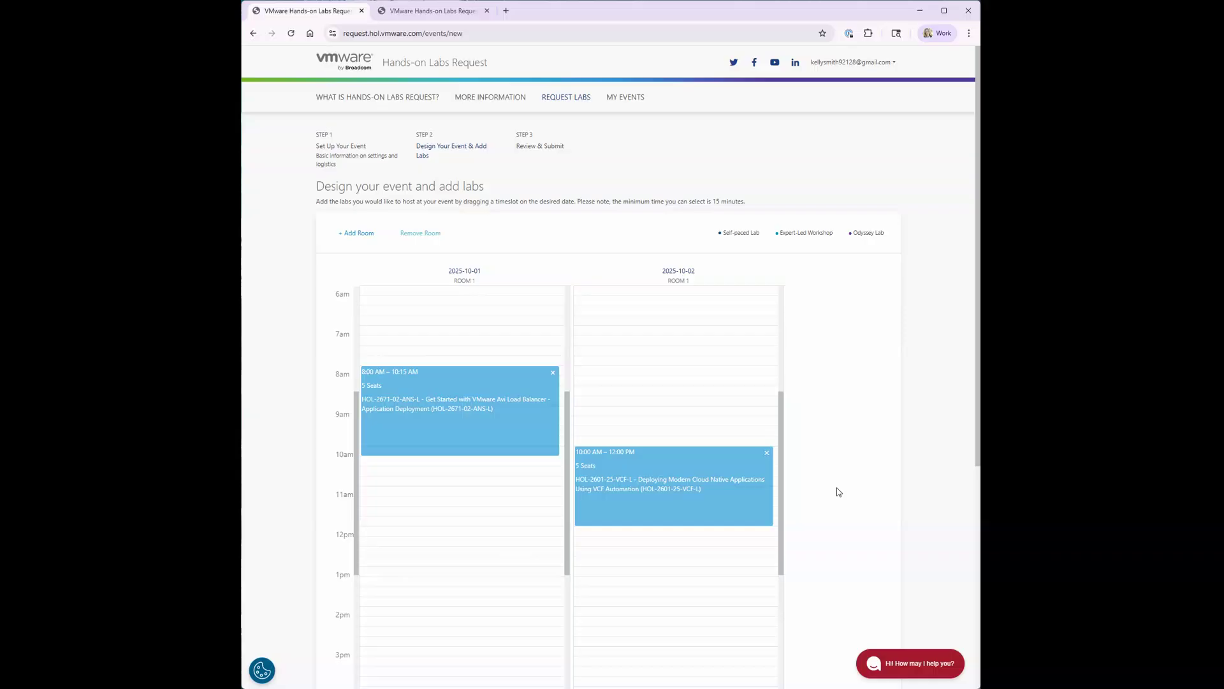
Proceed to the event review, agree to the network bandwidth and device terms, and submit the event
scroll(839, 492, "down", 3)
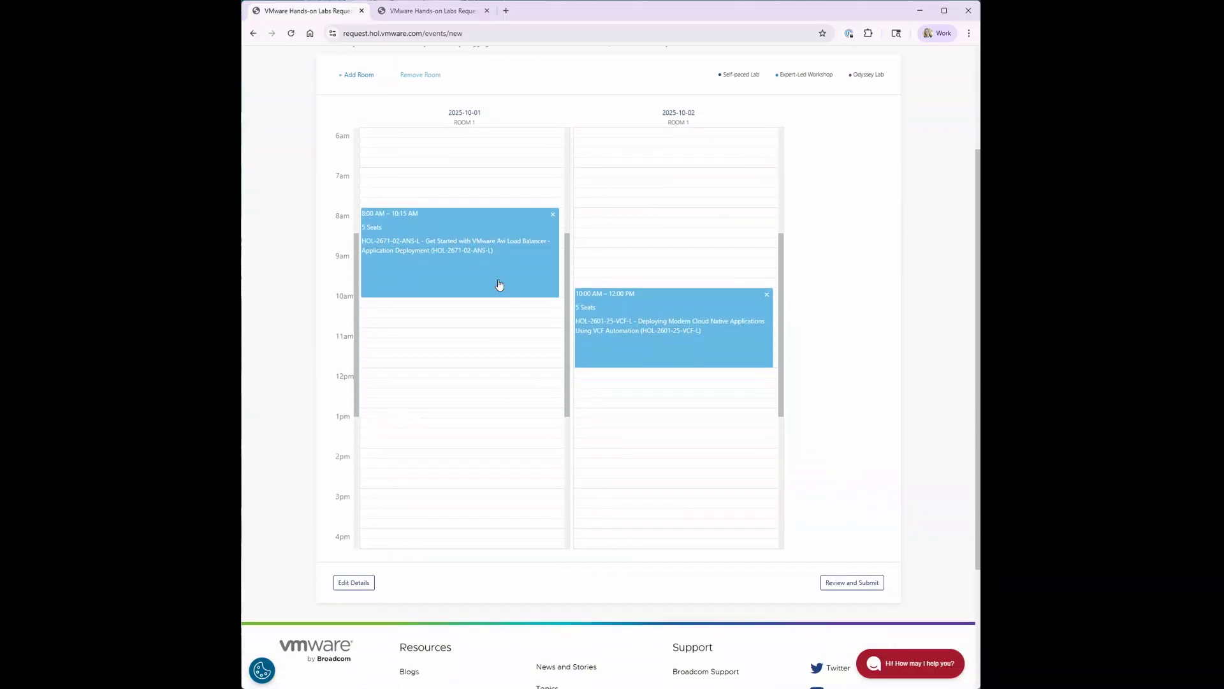
left_click(860, 582)
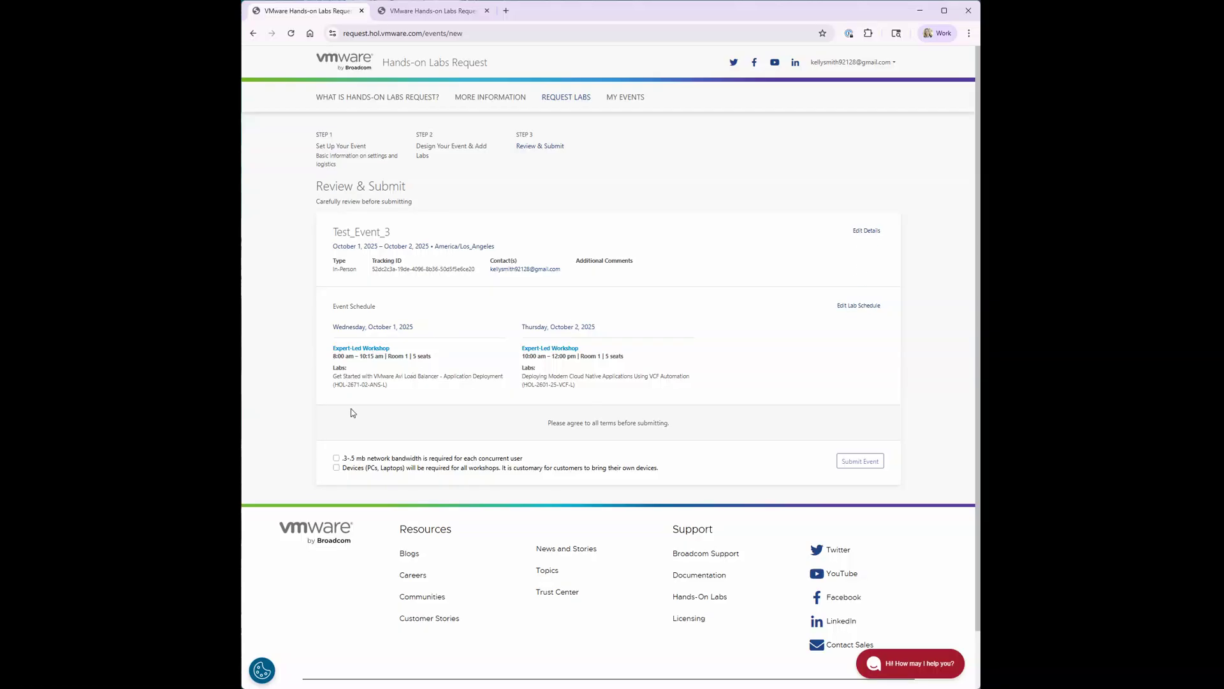
left_click(336, 458)
left_click(336, 468)
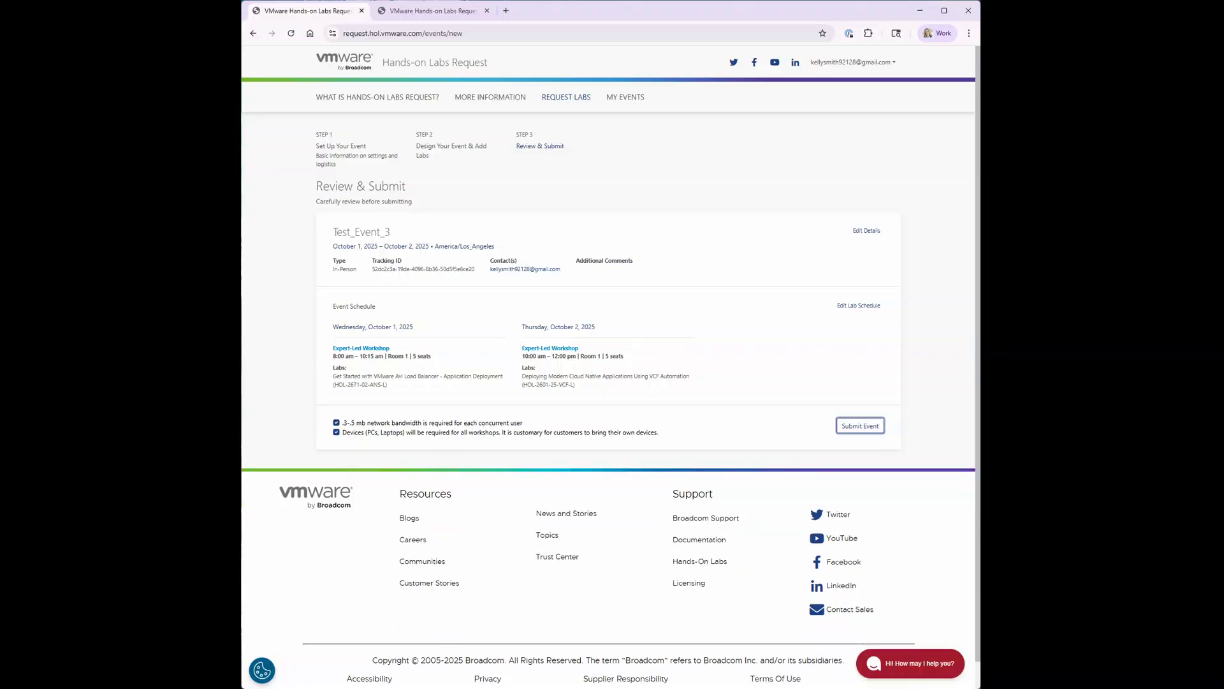
left_click(849, 424)
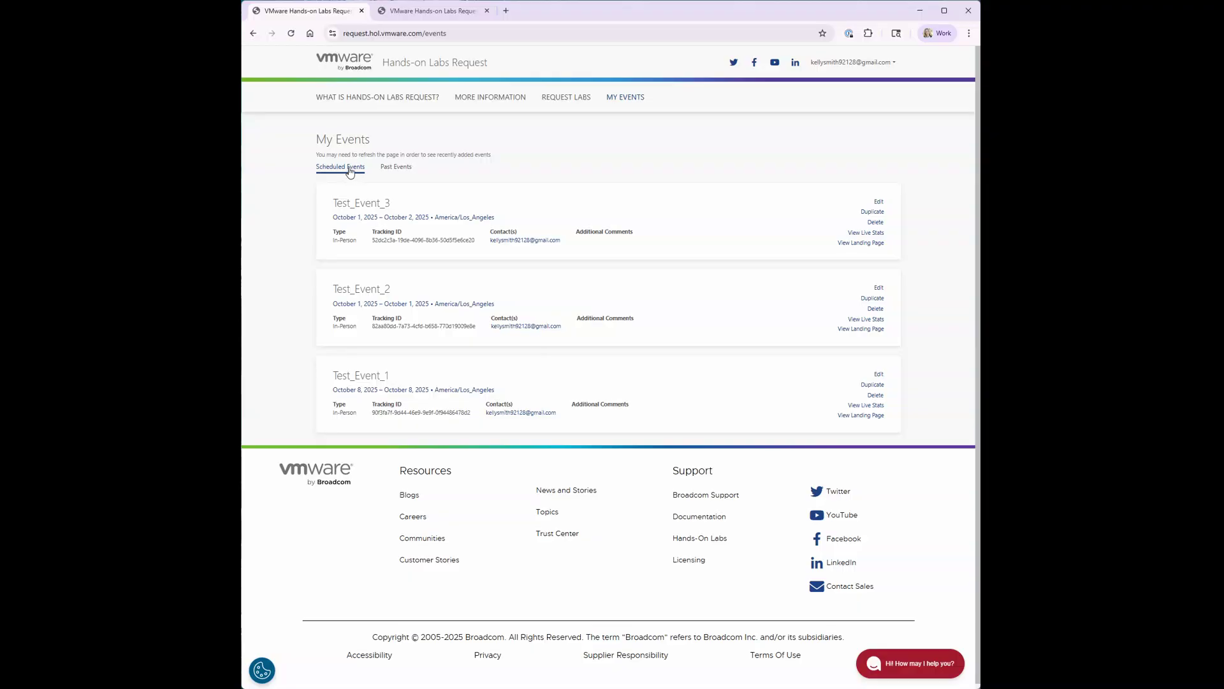
Check the past events under My Events and return to the scheduled events
left_click(389, 169)
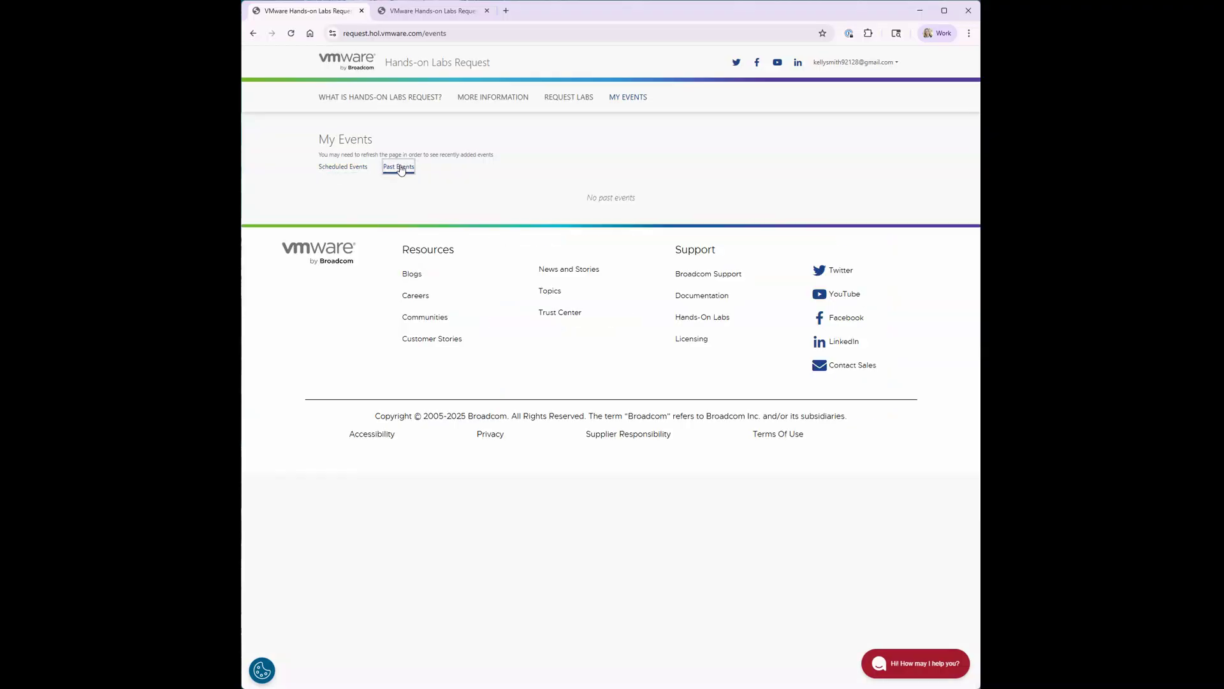
left_click(338, 169)
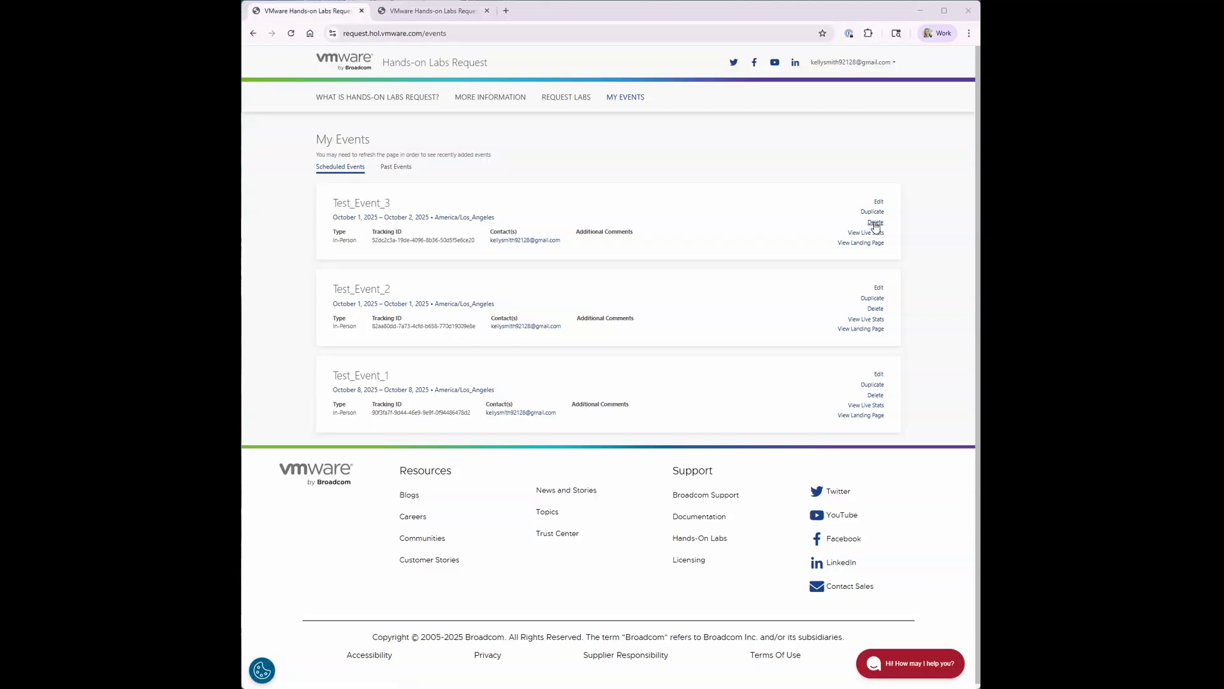
View the live stats of Test_Event_3, going through total labs delivered, current labs active and top labs, and return to the events list
left_click(862, 234)
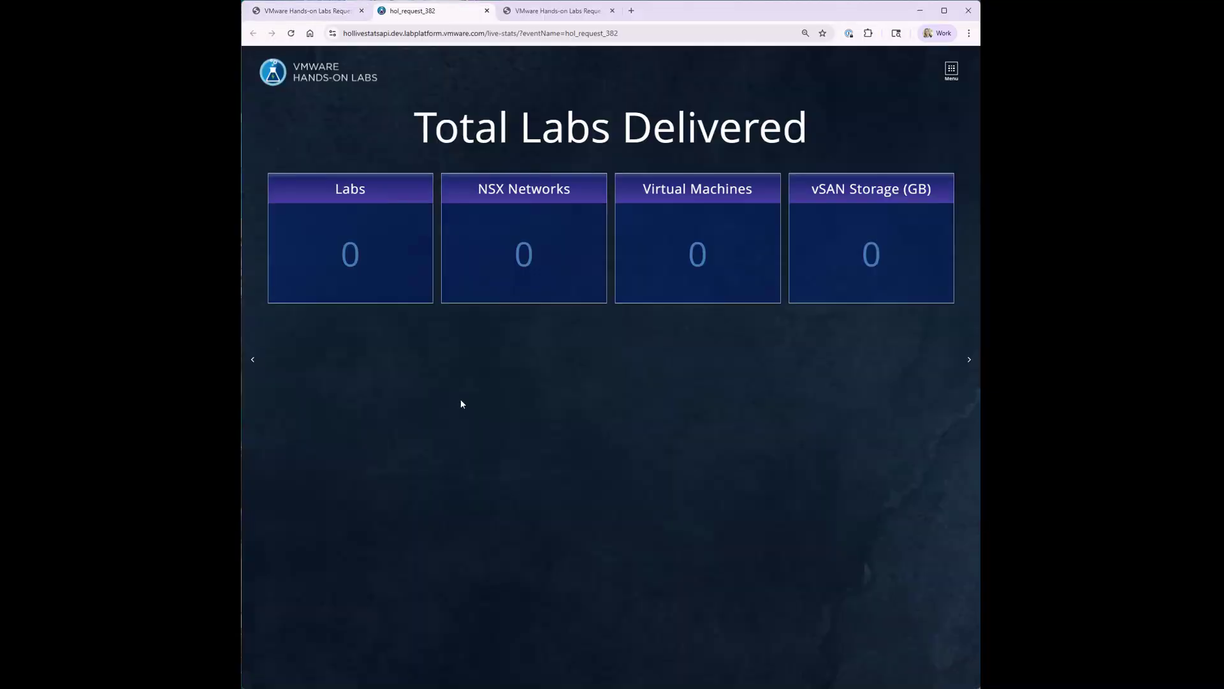
left_click(968, 359)
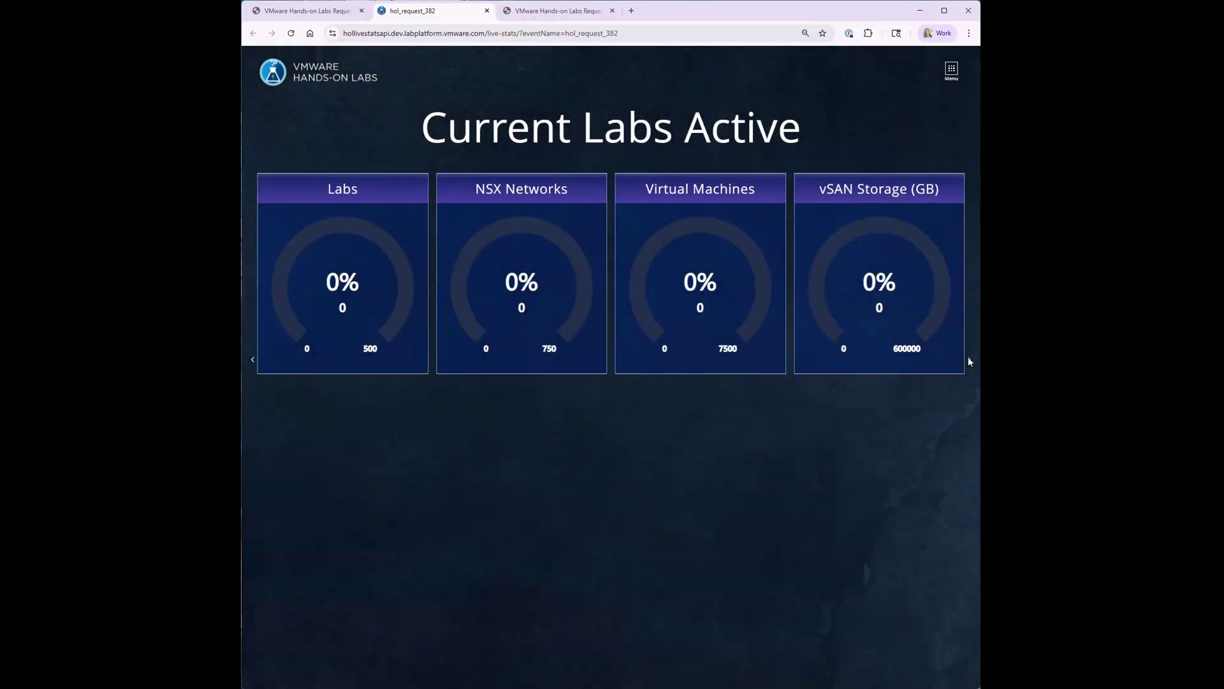
left_click(970, 359)
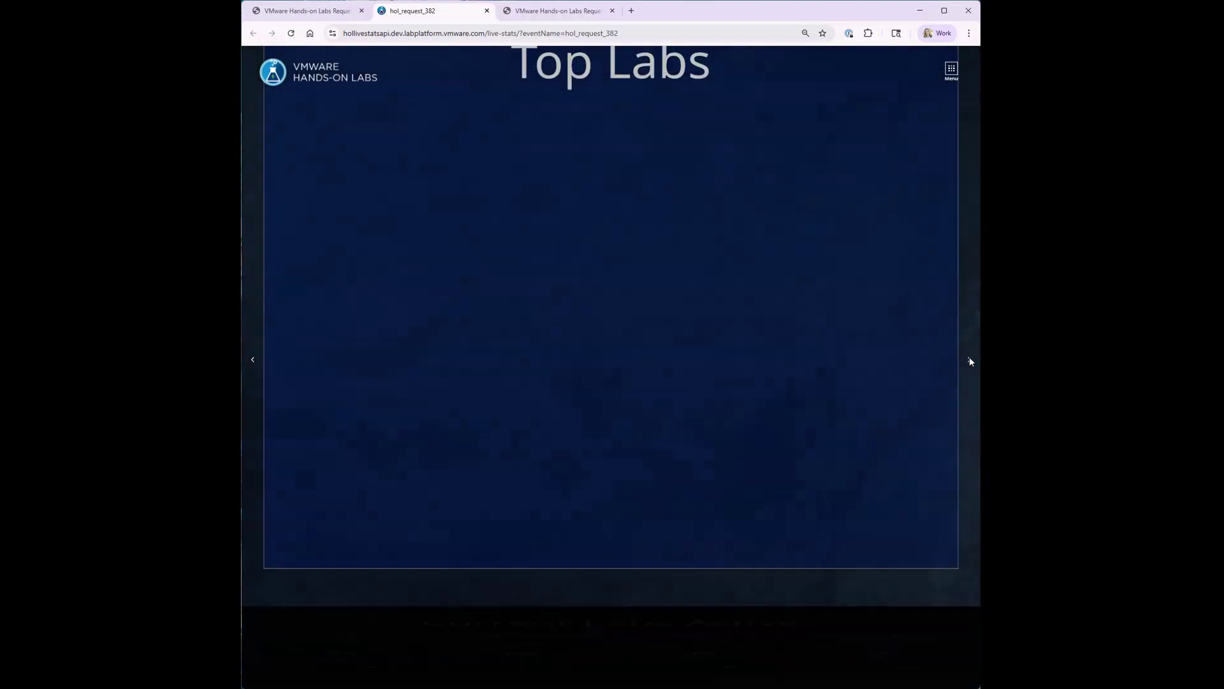
left_click(311, 12)
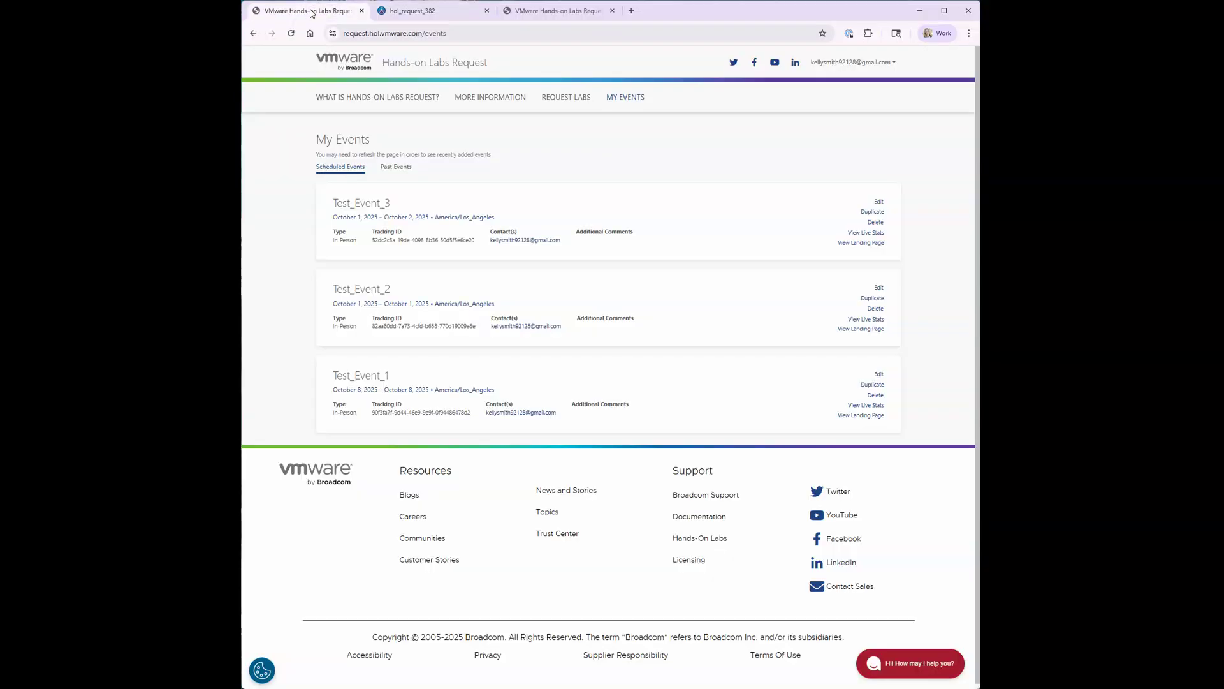
Open the landing page of Test_Event_3, select its web address, and return to the scheduled events
left_click(877, 244)
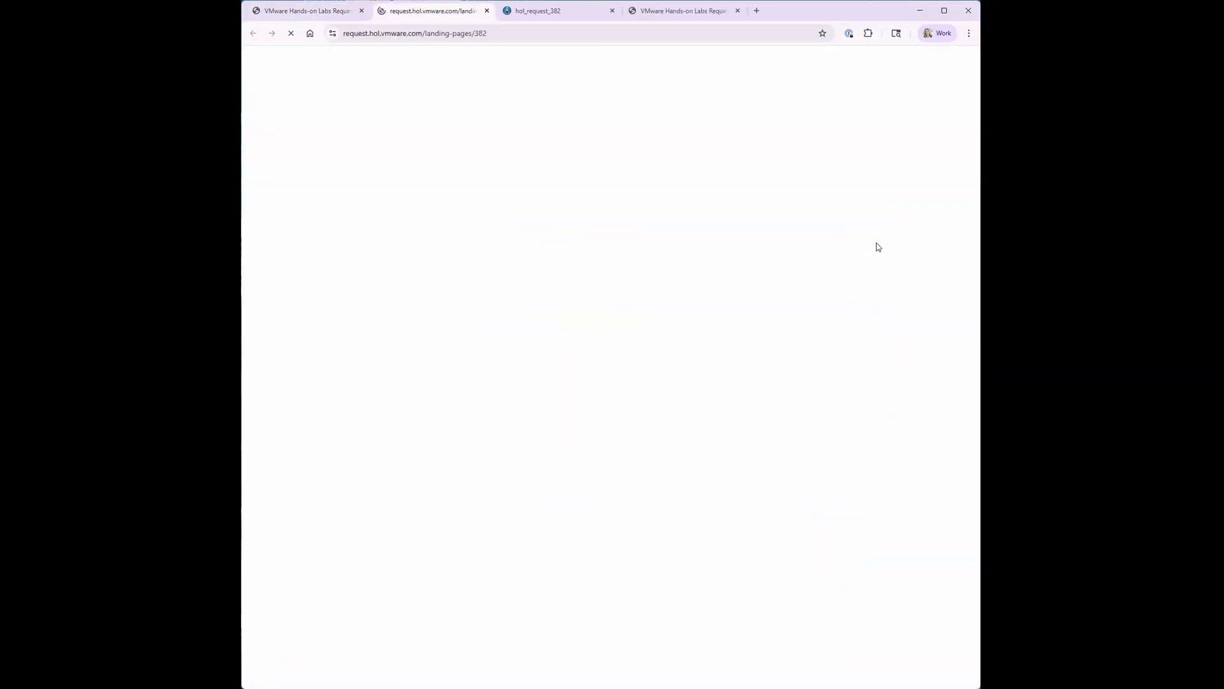
left_click(516, 32)
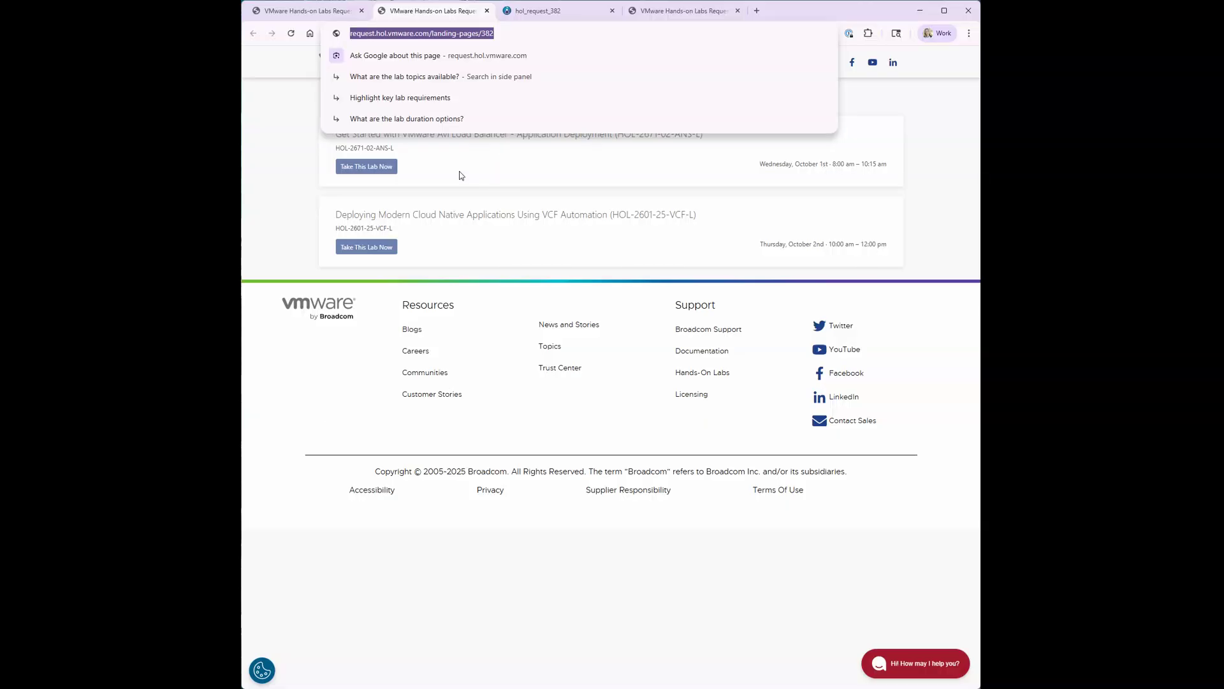
key("alt+Tab")
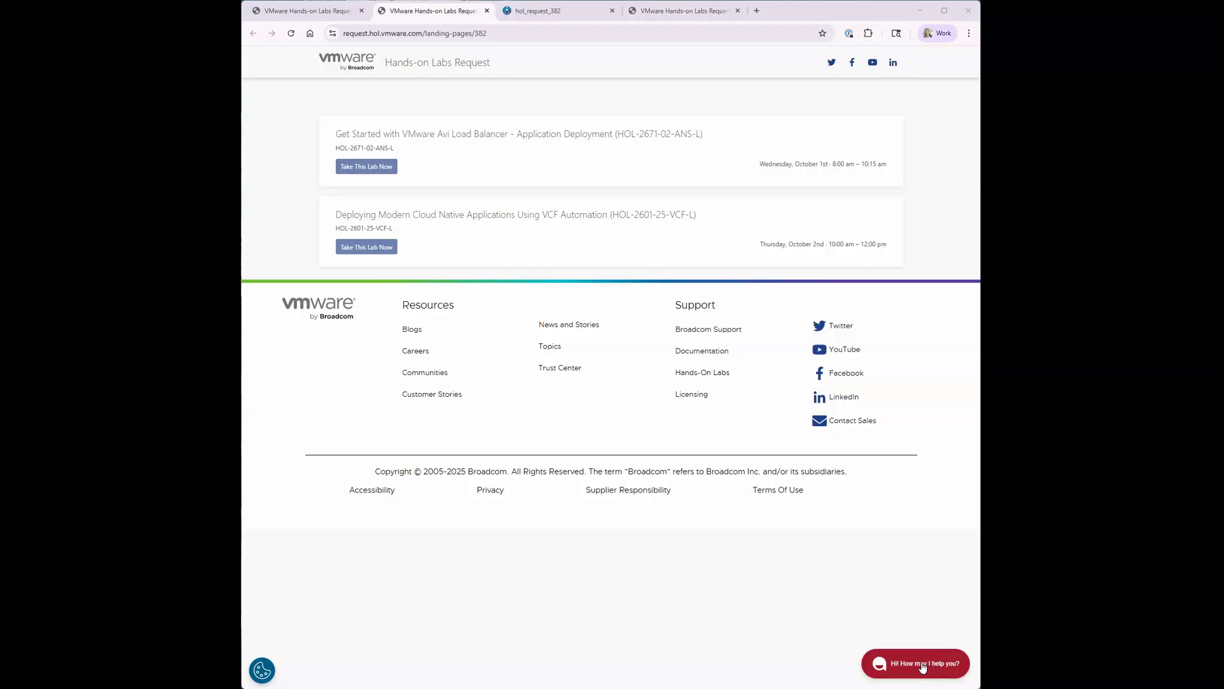
left_click(337, 13)
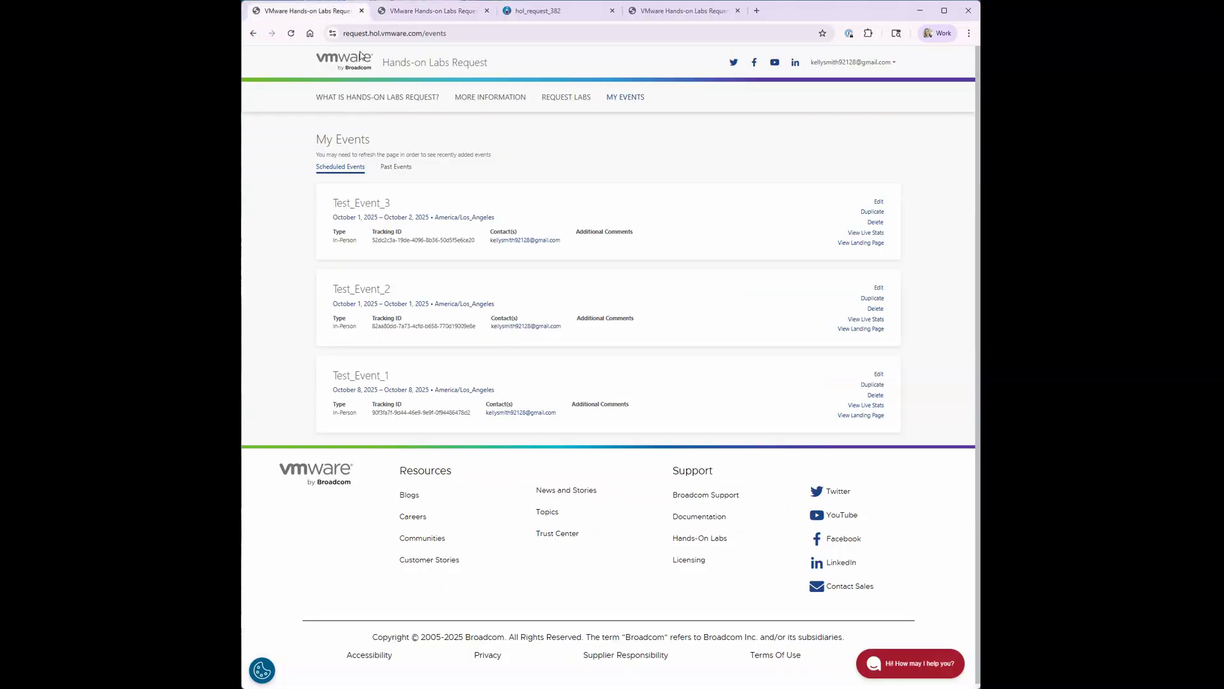